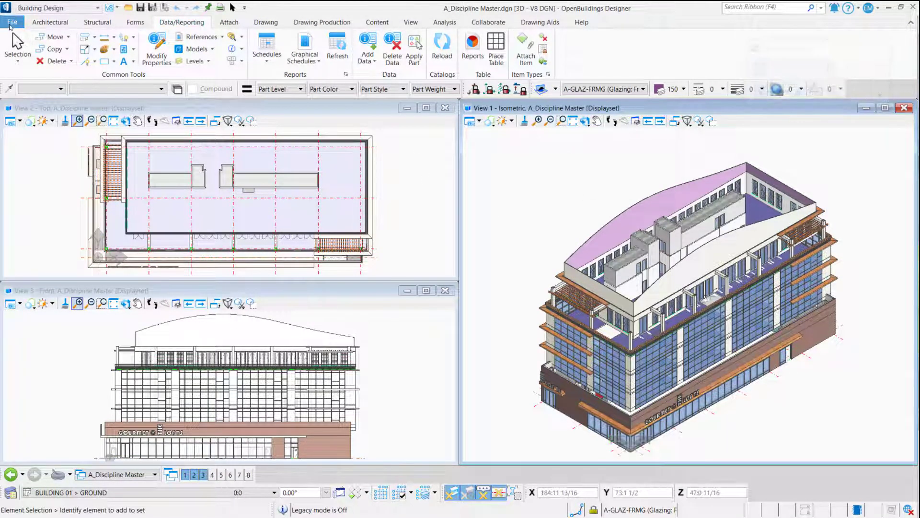
Switch the open design file from A_Discipline Master.dgn to I_Discipline Master.dgn
{"action": "left_click", "coordinate": [12, 22]}
{"action": "key", "text": "Escape"}
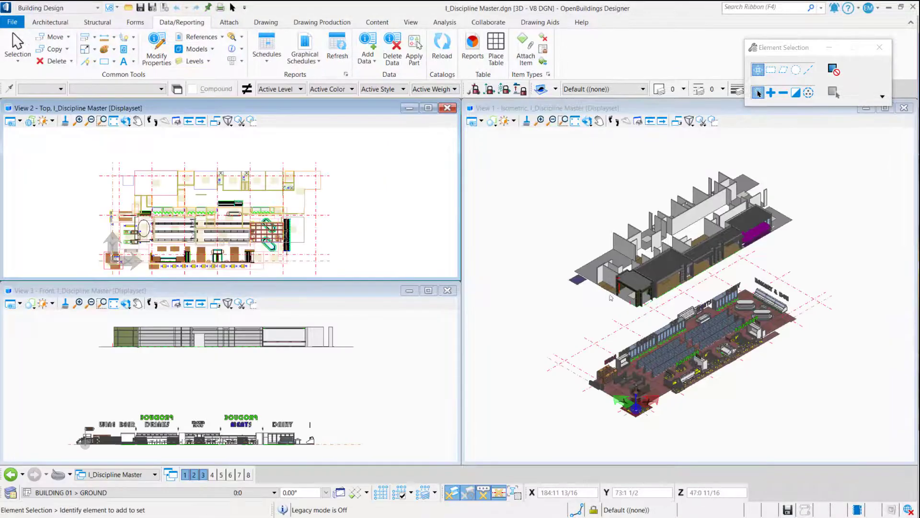
Open Schedules and show the 133 Retail-Specialty fixtures under Architectural
{"action": "left_click", "coordinate": [270, 45]}
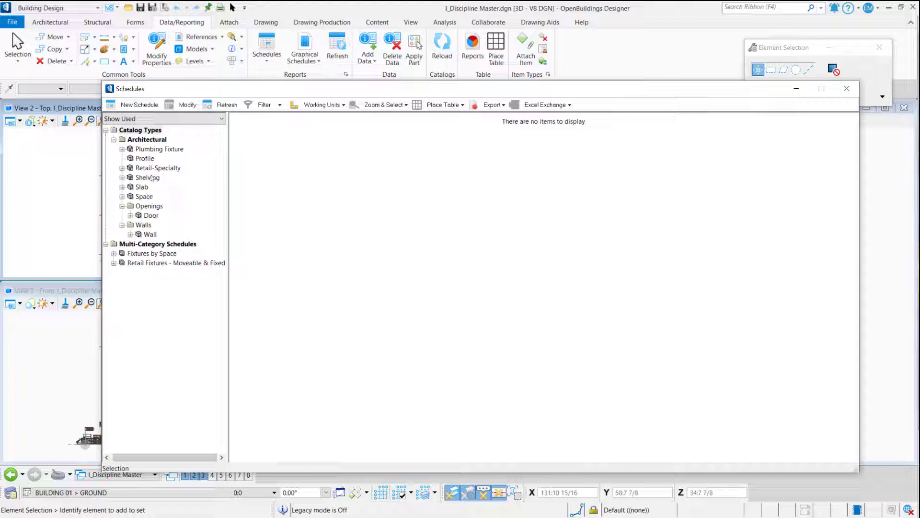
{"action": "left_click", "coordinate": [156, 171]}
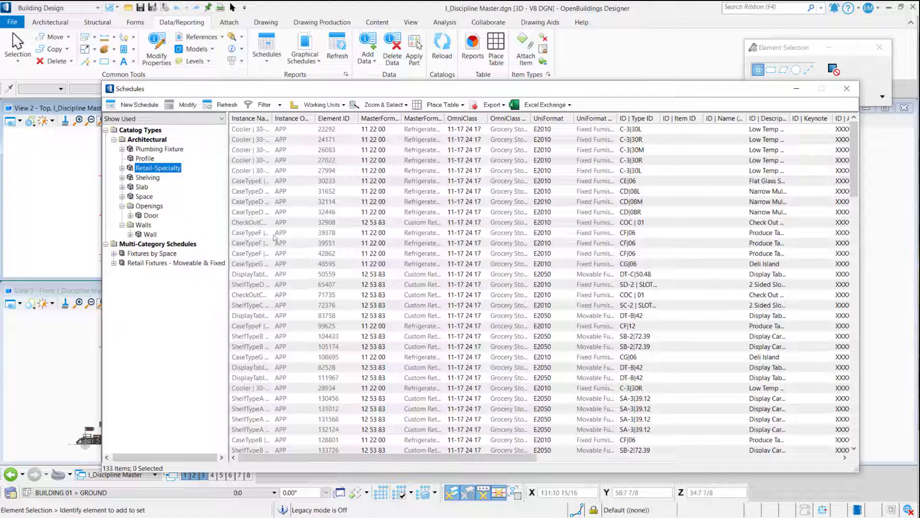
Display the 59-row Fixtures by Space multi-category schedule
{"action": "double_click", "coordinate": [128, 254]}
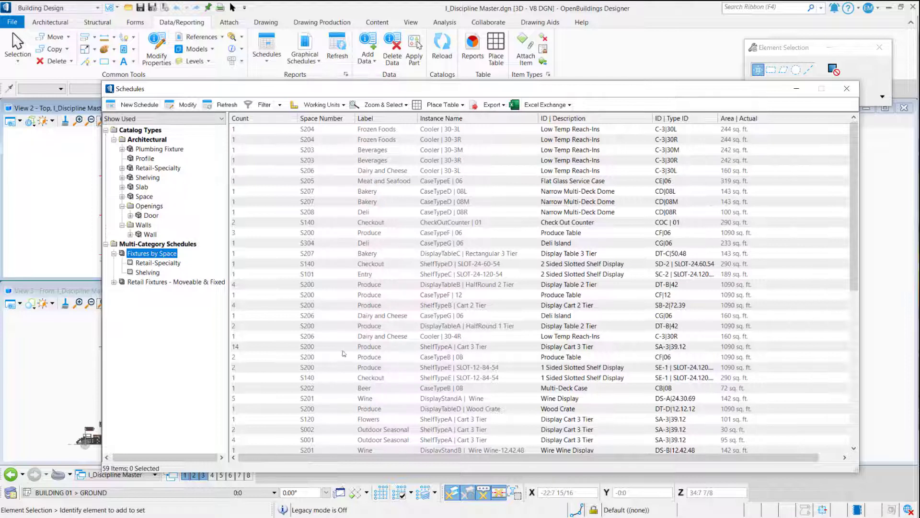
Clear the MultiCategories!Start insertion cell in the Fixtures by Space Excel Export properties
{"action": "right_click", "coordinate": [162, 257]}
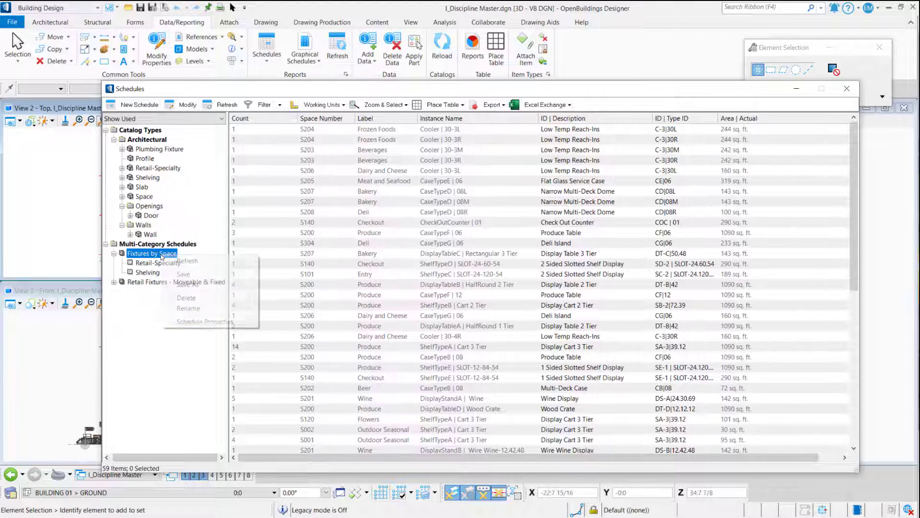
{"action": "left_click", "coordinate": [194, 322]}
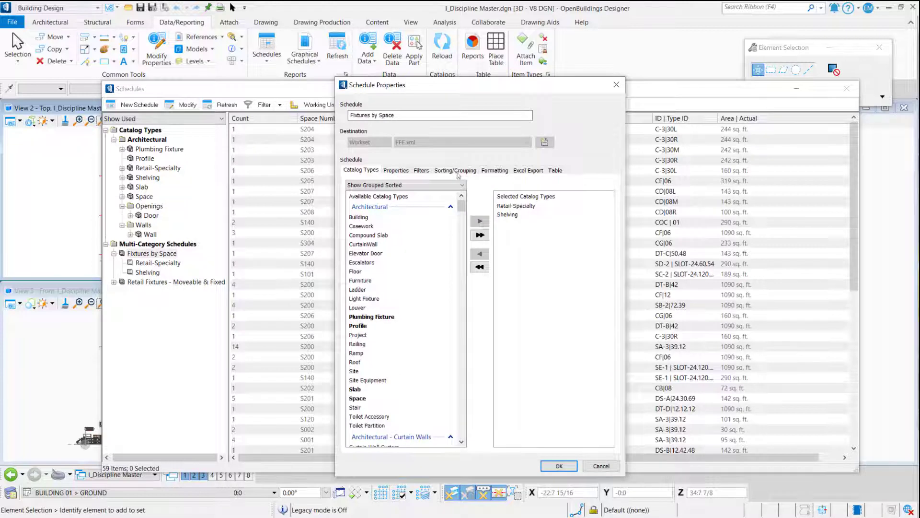
{"action": "left_click", "coordinate": [528, 170]}
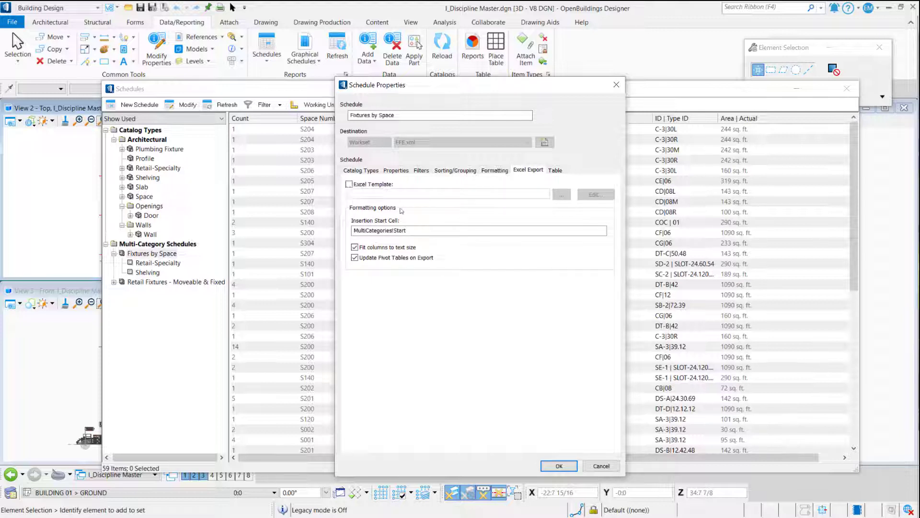
{"action": "double_click", "coordinate": [383, 230]}
{"action": "key", "text": "BackSpace"}
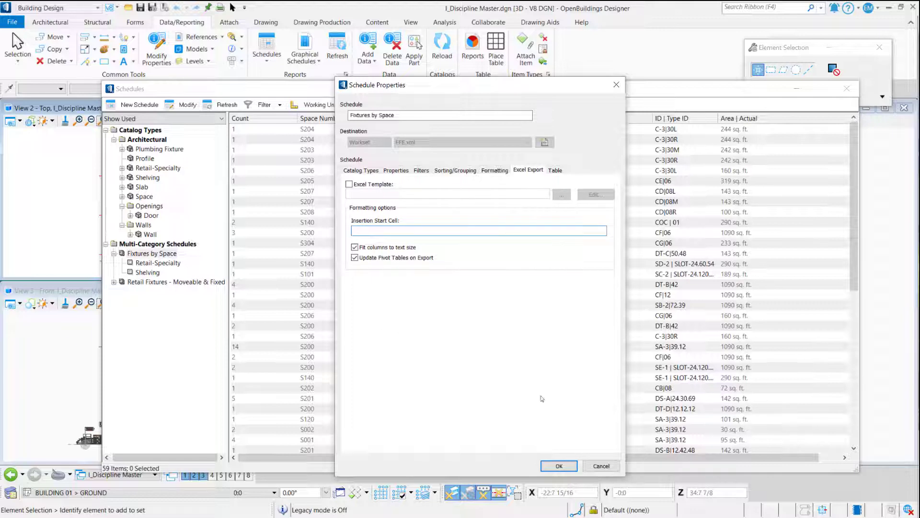
{"action": "left_click", "coordinate": [559, 465]}
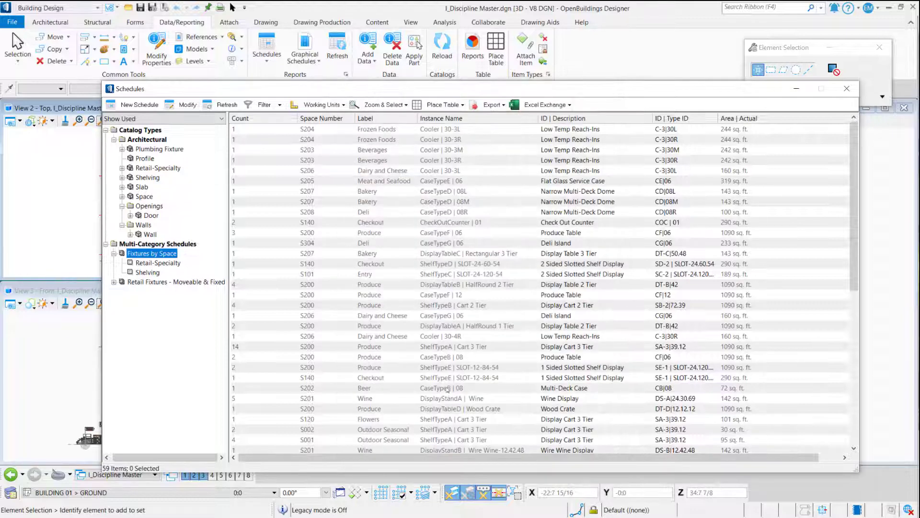
Export Fixtures by Space to Excel as Fixtures by Space.xls and open it
{"action": "left_click", "coordinate": [492, 105]}
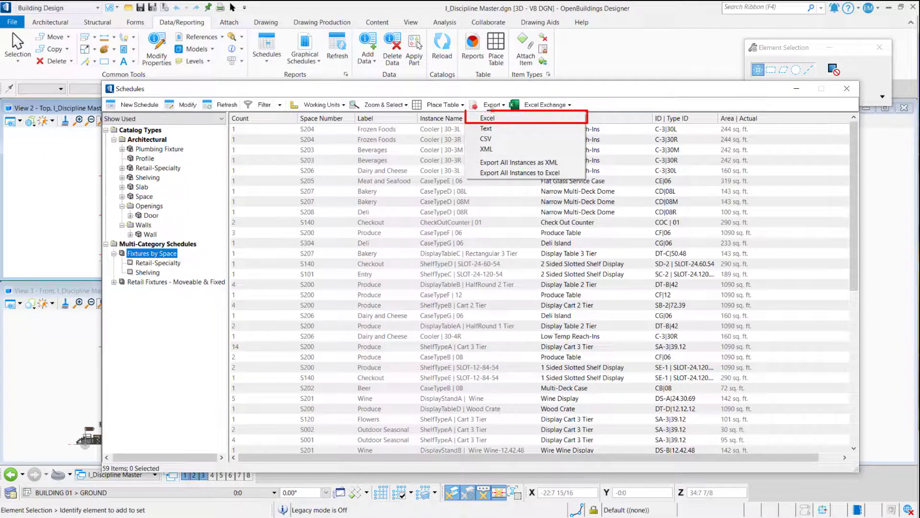
{"action": "left_click", "coordinate": [490, 119]}
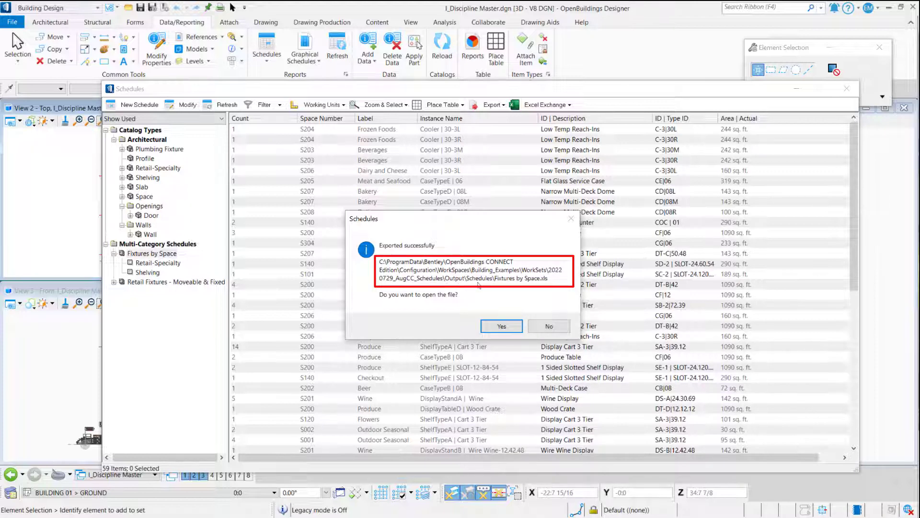
{"action": "left_click", "coordinate": [501, 327]}
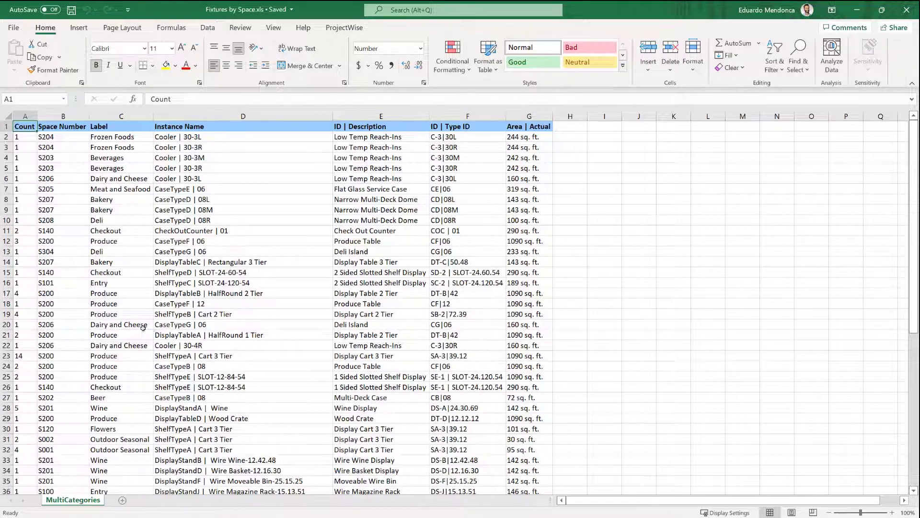
Insert three blank rows above the fixture table, then select F1:G3 for a logo
{"action": "scroll", "coordinate": [231, 366], "scroll_direction": "down", "scroll_amount": 10}
{"action": "scroll", "coordinate": [232, 367], "scroll_direction": "down", "scroll_amount": 3}
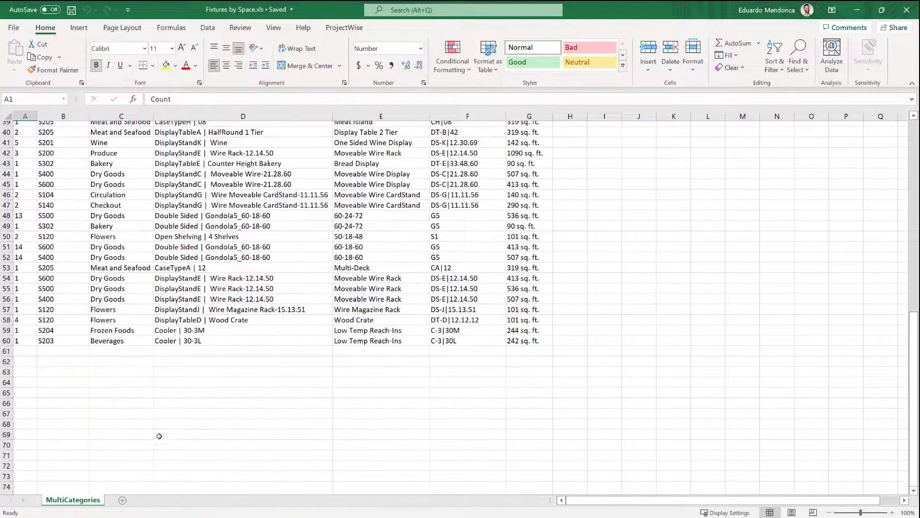
{"action": "scroll", "coordinate": [158, 432], "scroll_direction": "up", "scroll_amount": 13}
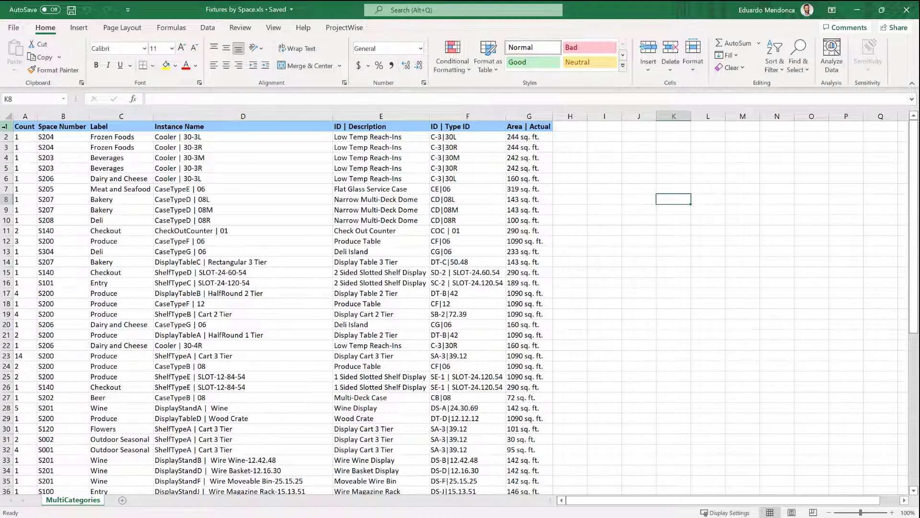
{"action": "left_click_drag", "start_coordinate": [5, 126], "coordinate": [5, 147]}
{"action": "right_click", "coordinate": [6, 137]}
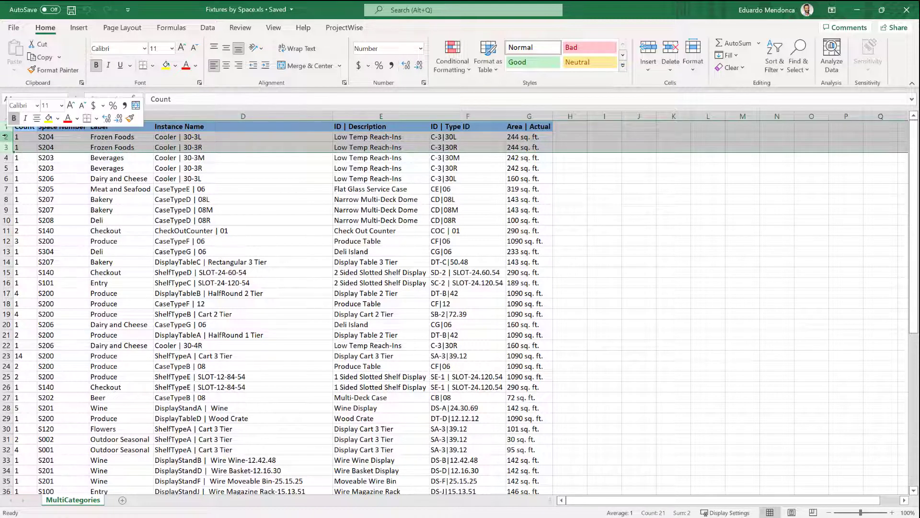
{"action": "left_click", "coordinate": [41, 226]}
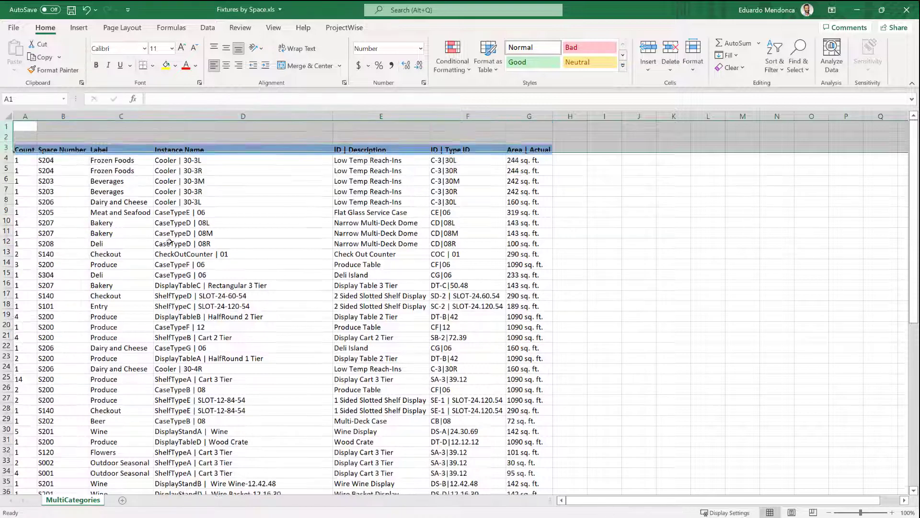
{"action": "left_click", "coordinate": [243, 230]}
{"action": "left_click_drag", "start_coordinate": [454, 122], "coordinate": [529, 147]}
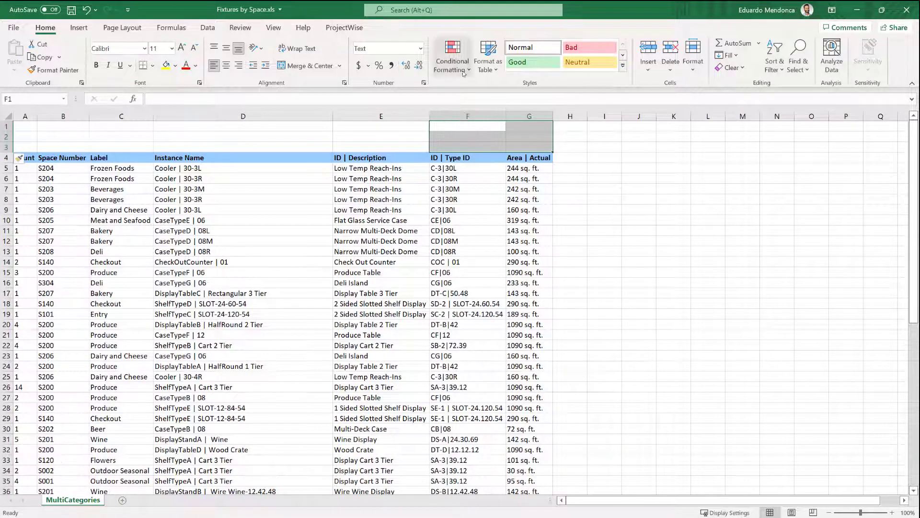
Merge F1:G3 and browse to the workset's Standards\DataGroupLayouts folder for a picture
{"action": "left_click", "coordinate": [299, 66]}
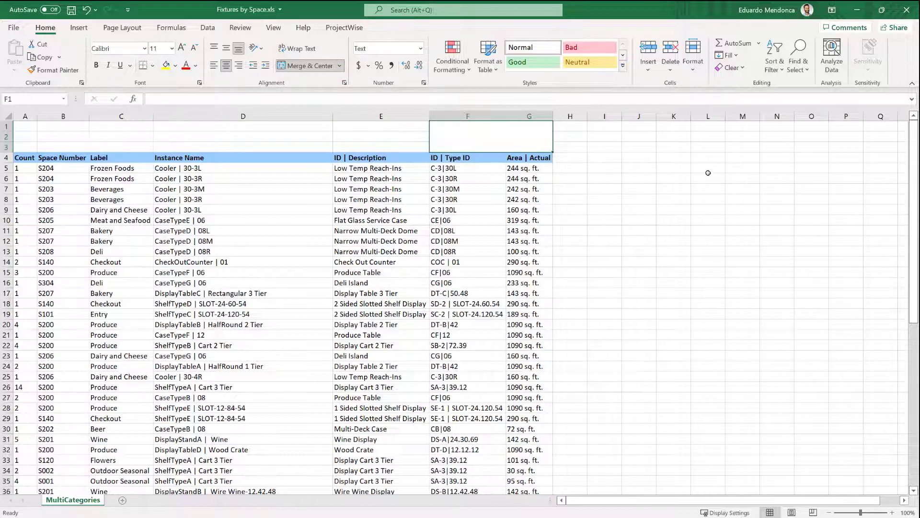
{"action": "left_click", "coordinate": [79, 27]}
{"action": "left_click", "coordinate": [123, 55]}
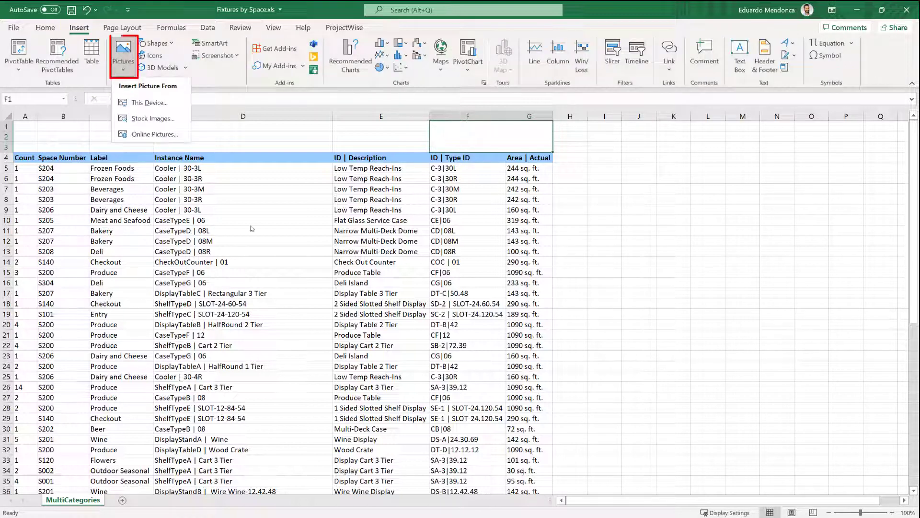
{"action": "left_click", "coordinate": [155, 105]}
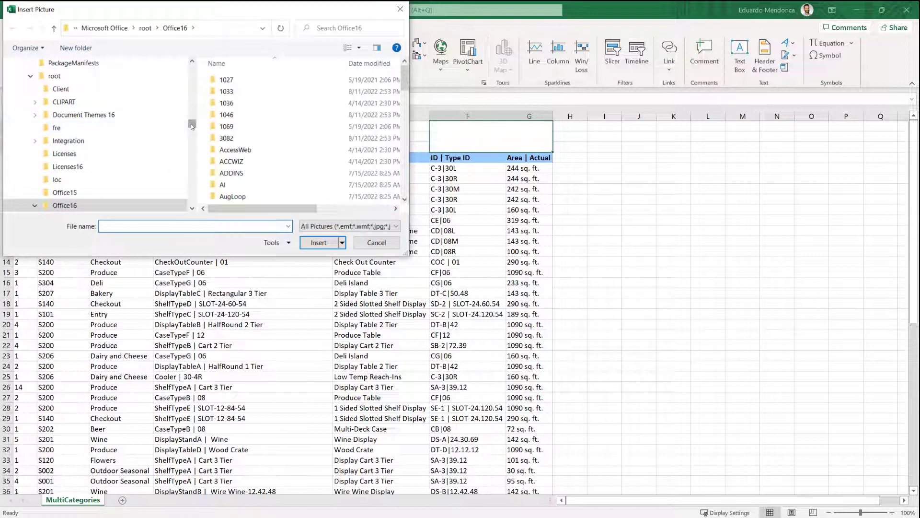
{"action": "left_click_drag", "start_coordinate": [191, 123], "coordinate": [191, 70]}
{"action": "scroll", "coordinate": [71, 142], "scroll_direction": "down", "scroll_amount": 3}
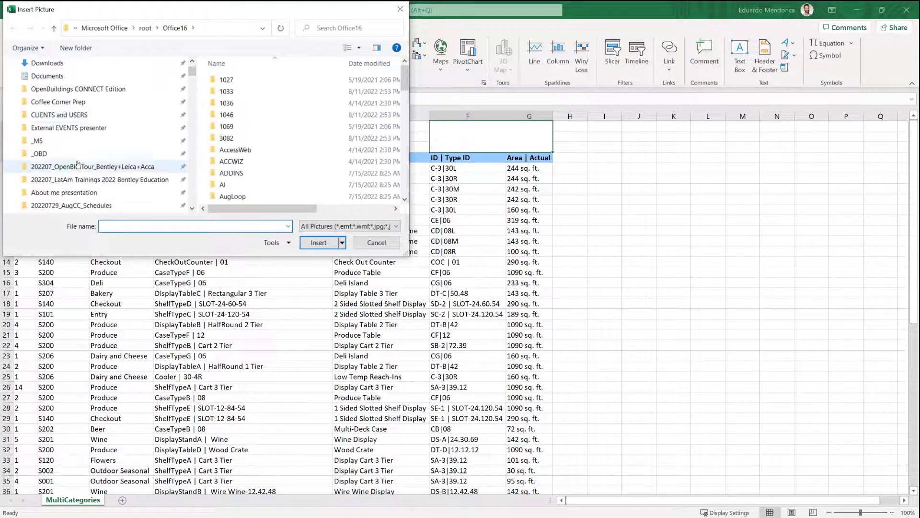
{"action": "left_click", "coordinate": [96, 142]}
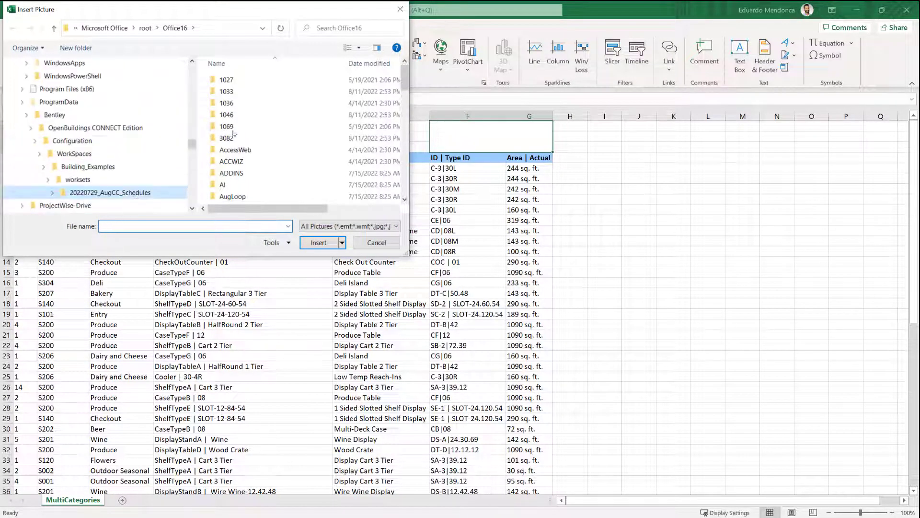
{"action": "double_click", "coordinate": [233, 139]}
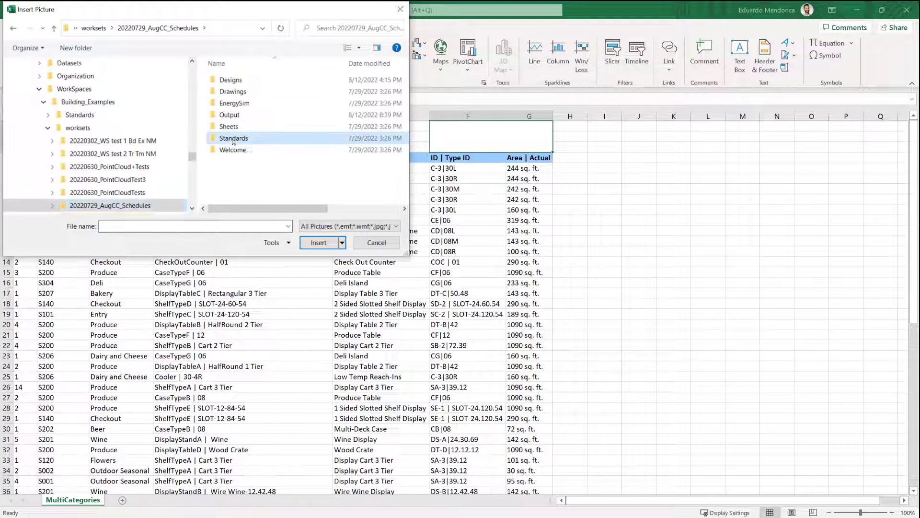
{"action": "double_click", "coordinate": [259, 139]}
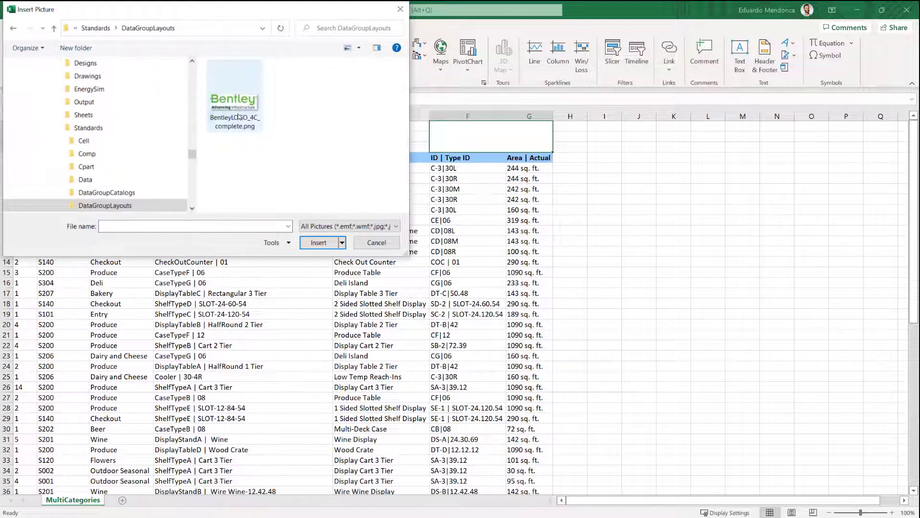
Insert the Bentley logo and resize it to fit over F1:G3
{"action": "left_click", "coordinate": [221, 106]}
{"action": "left_click", "coordinate": [319, 242]}
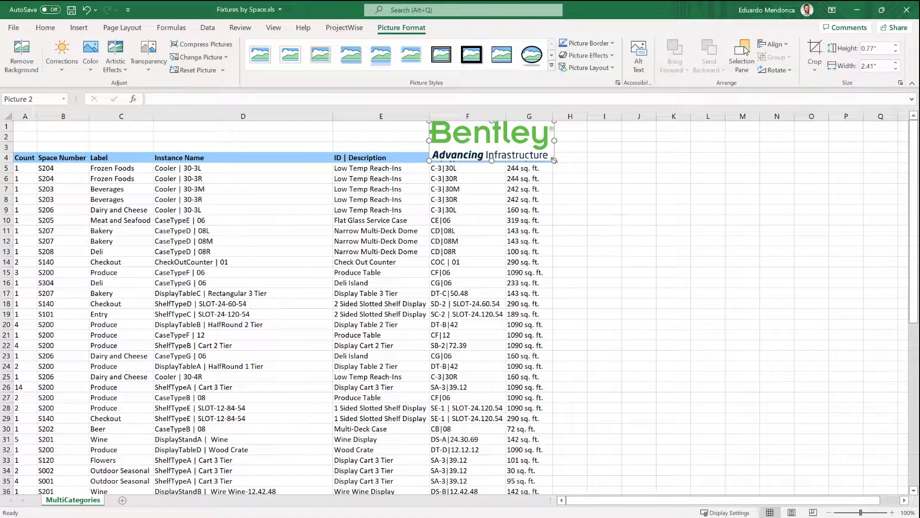
{"action": "left_click_drag", "start_coordinate": [554, 161], "coordinate": [503, 134]}
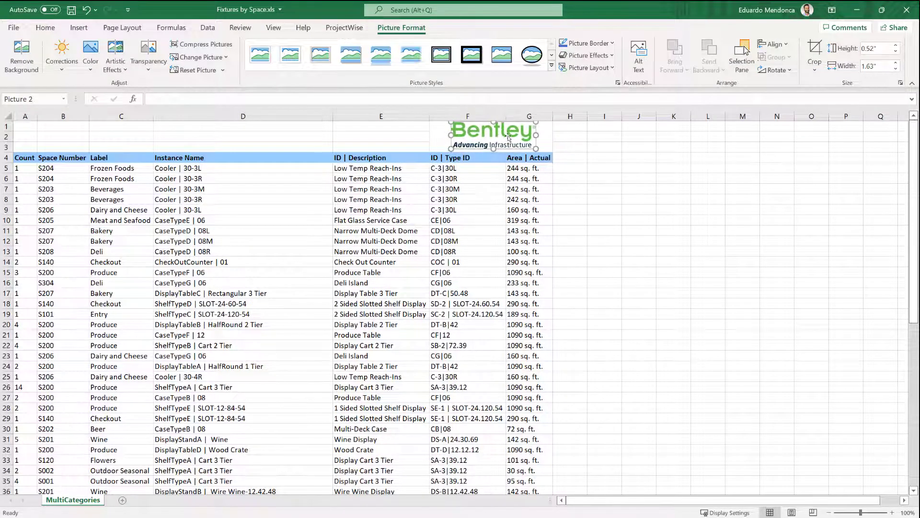
{"action": "left_click", "coordinate": [597, 168]}
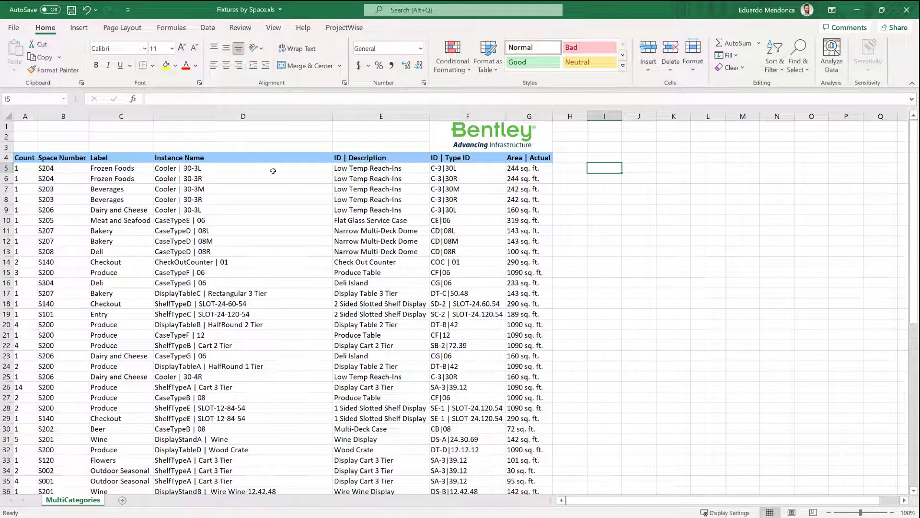
Merge cells A1:B3 into one cell
{"action": "left_click_drag", "start_coordinate": [23, 127], "coordinate": [72, 146]}
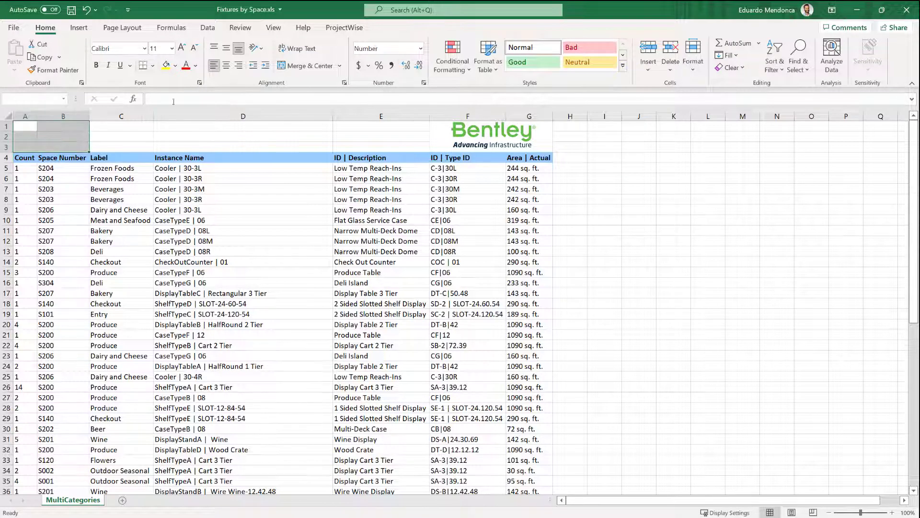
{"action": "left_click", "coordinate": [313, 66]}
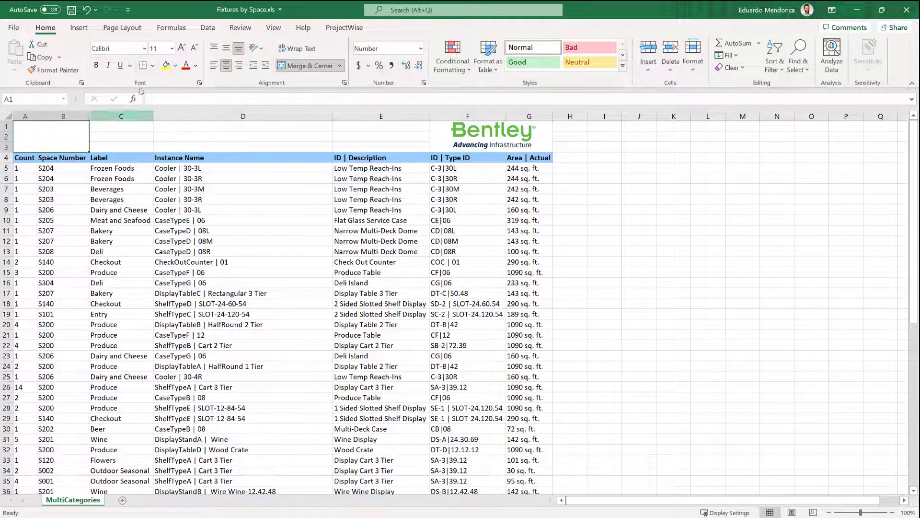
{"action": "left_click", "coordinate": [79, 27]}
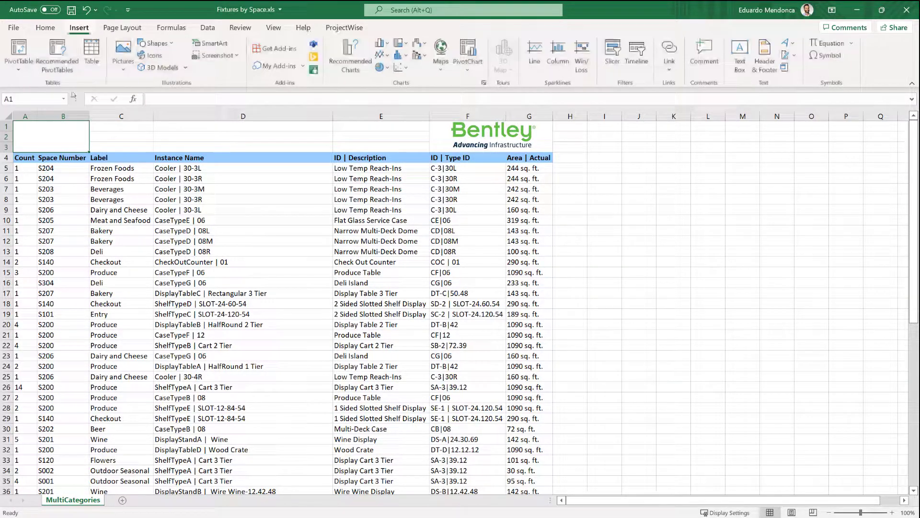
Insert the Home-category house icon and shrink it to fit the merged A1:B3 cell
{"action": "left_click", "coordinate": [146, 55]}
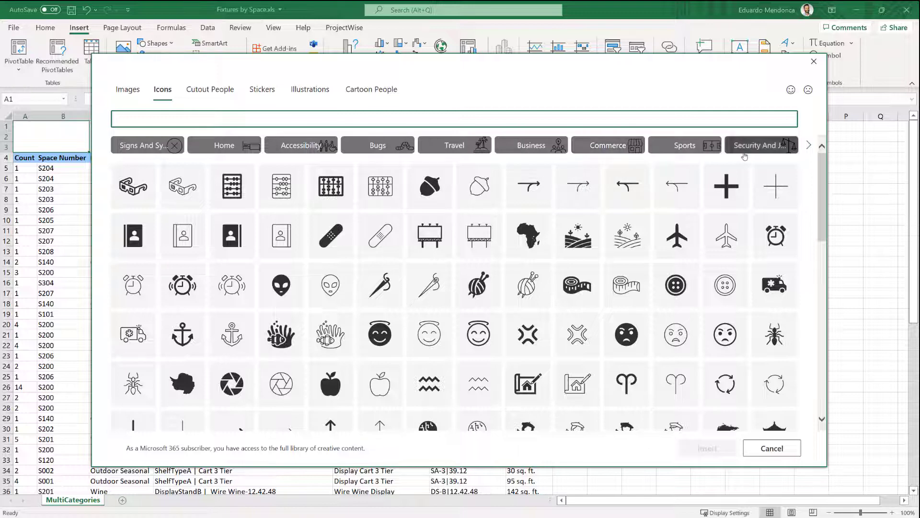
{"action": "left_click", "coordinate": [218, 146]}
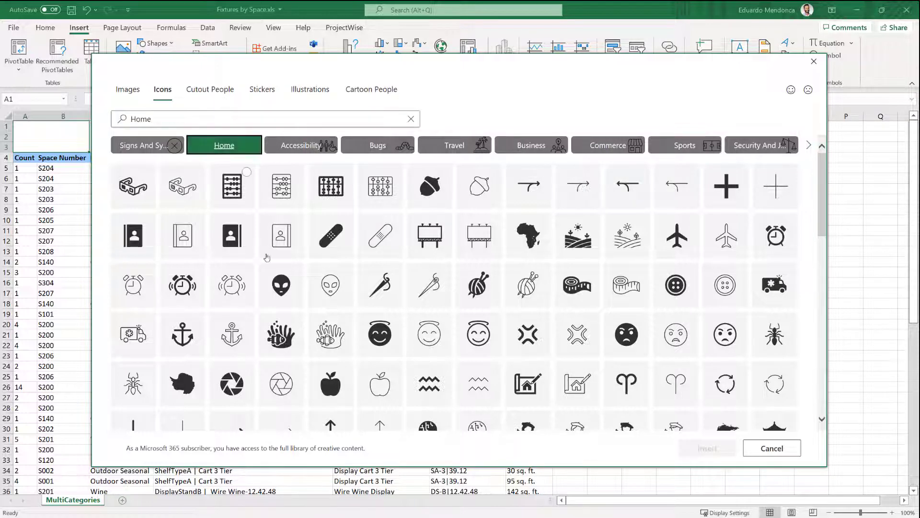
{"action": "scroll", "coordinate": [561, 364], "scroll_direction": "down", "scroll_amount": 3}
{"action": "scroll", "coordinate": [562, 365], "scroll_direction": "down", "scroll_amount": 4}
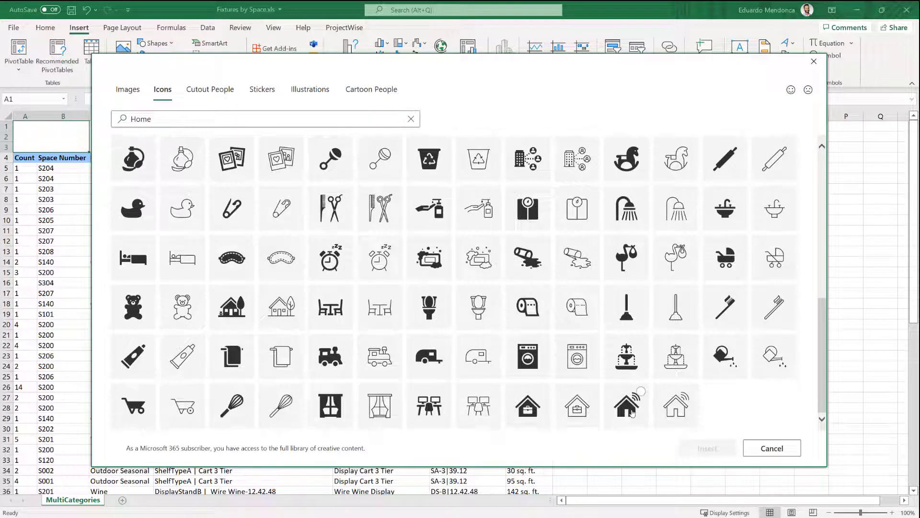
{"action": "left_click", "coordinate": [628, 407]}
{"action": "left_click", "coordinate": [707, 448]}
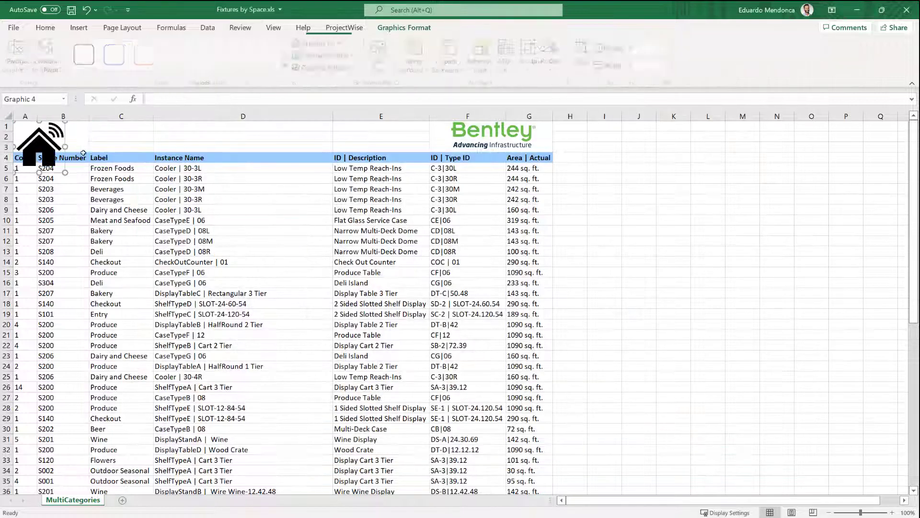
{"action": "left_click_drag", "start_coordinate": [55, 156], "coordinate": [33, 155]}
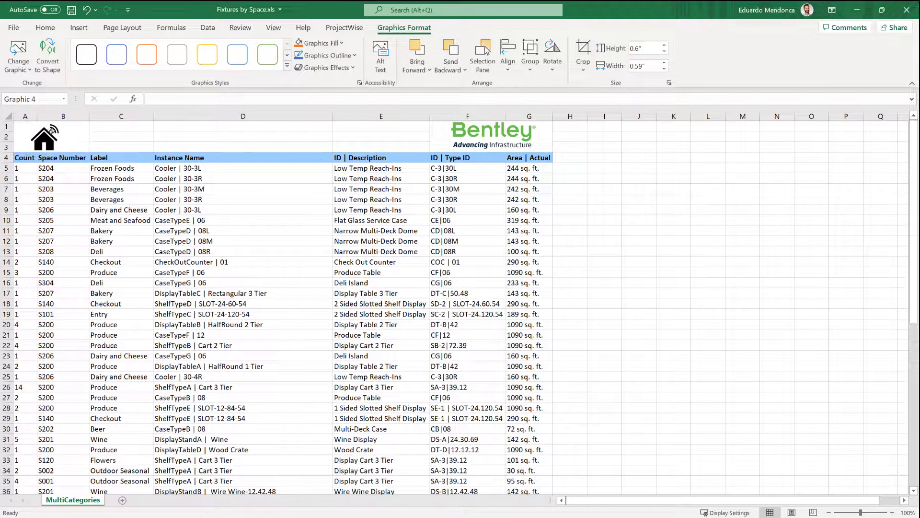
{"action": "left_click", "coordinate": [635, 215]}
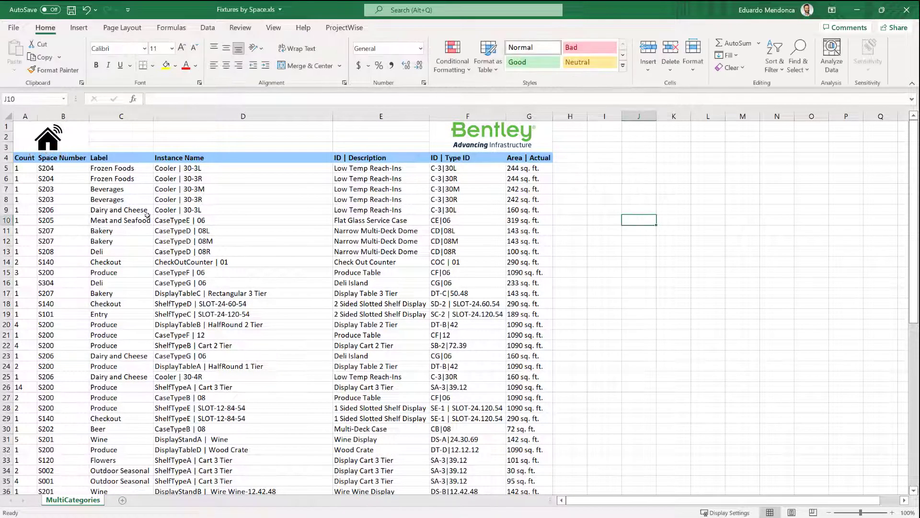
Select the schedule table A4:G63 from the Count header down
{"action": "left_click_drag", "start_coordinate": [19, 157], "coordinate": [511, 472]}
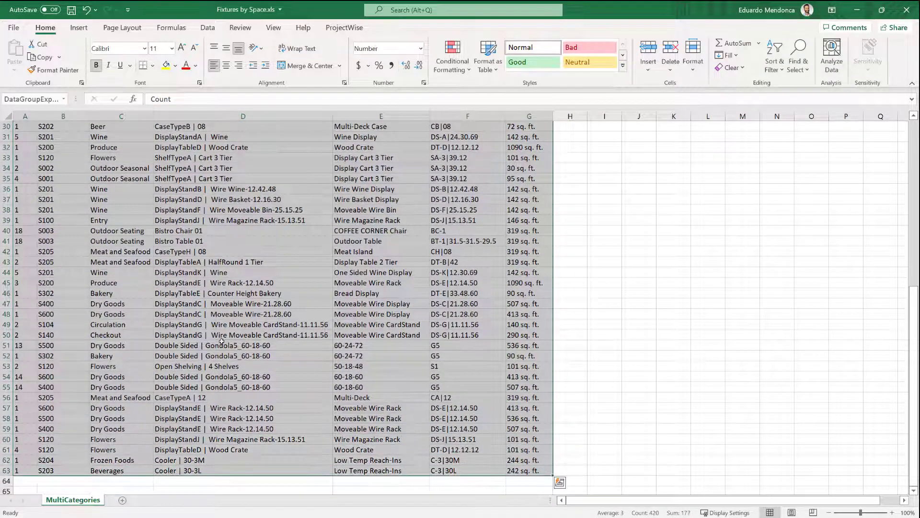
{"action": "scroll", "coordinate": [217, 341], "scroll_direction": "up", "scroll_amount": 6}
{"action": "scroll", "coordinate": [217, 342], "scroll_direction": "up", "scroll_amount": 4}
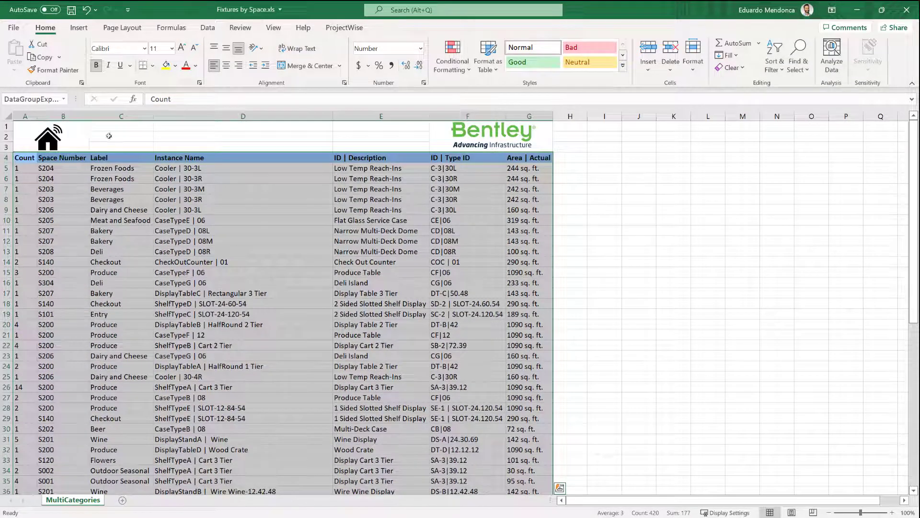
Insert the recommended Sum of Area | Actual by Label pivot table on a new sheet
{"action": "left_click", "coordinate": [86, 29]}
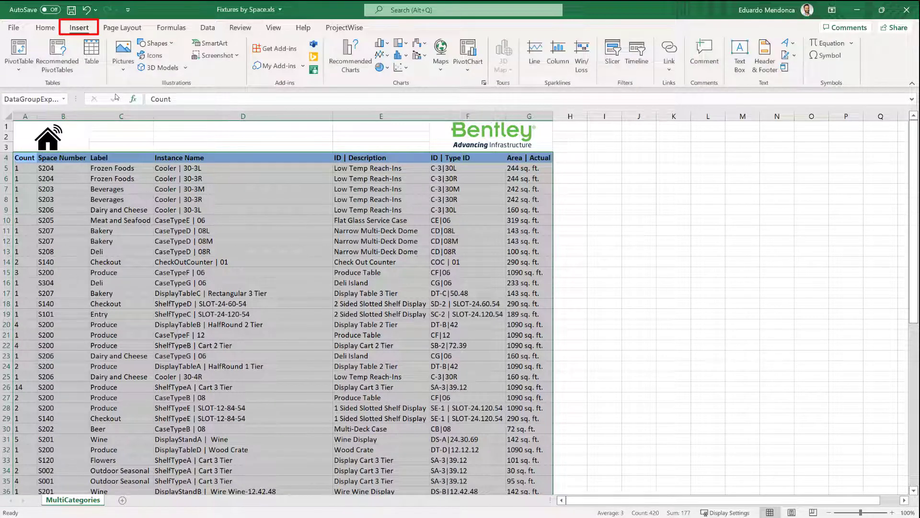
{"action": "left_click", "coordinate": [57, 57]}
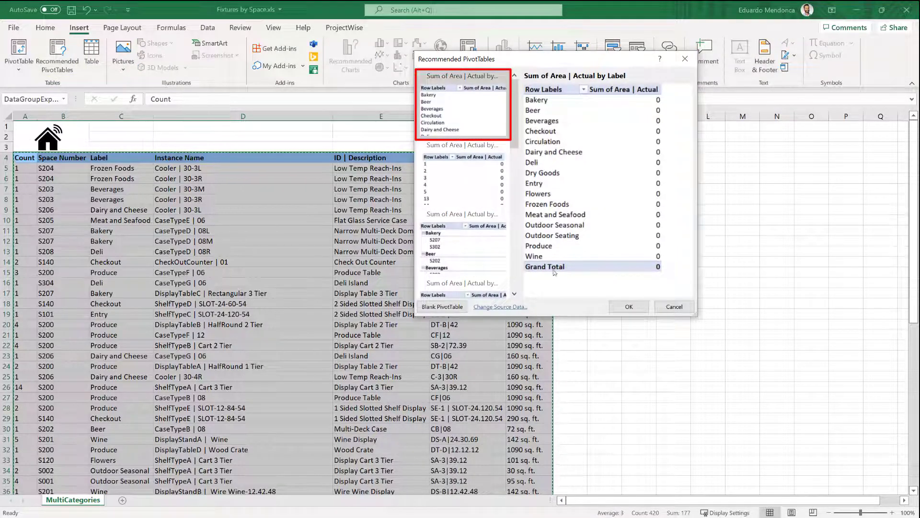
{"action": "left_click", "coordinate": [629, 307]}
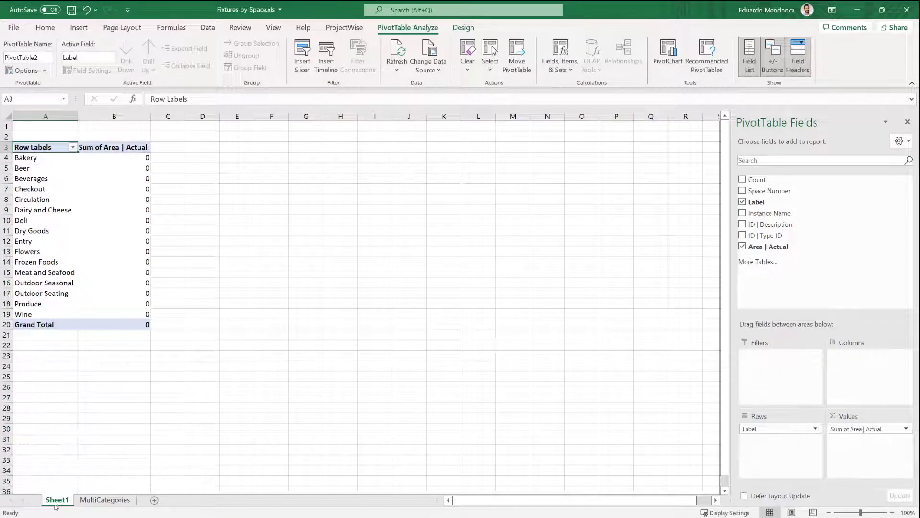
{"action": "left_click", "coordinate": [92, 212]}
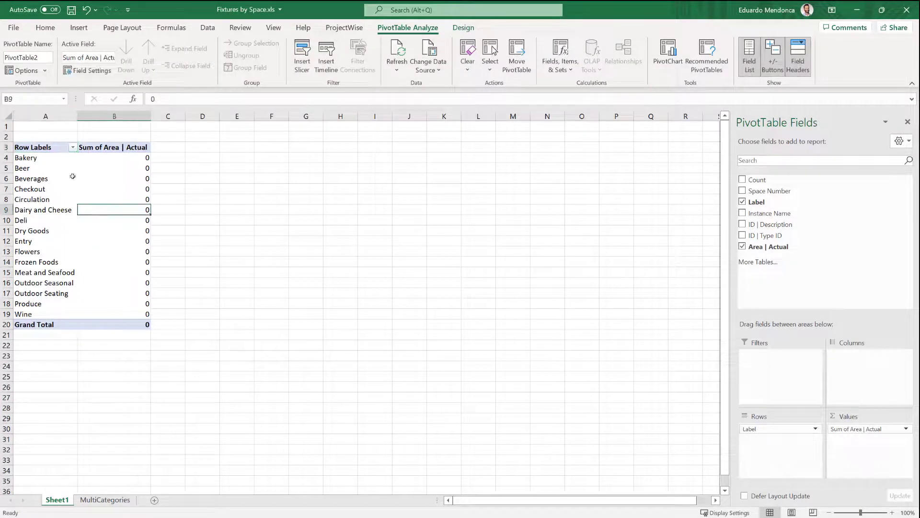
{"action": "left_click", "coordinate": [51, 168]}
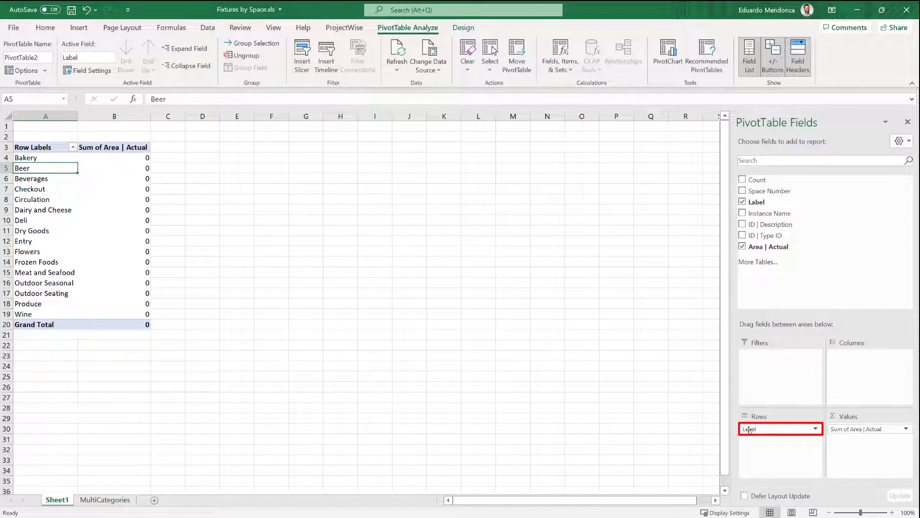
Move Label to the pivot columns and ID | Description to the rows
{"action": "left_click_drag", "start_coordinate": [749, 430], "coordinate": [850, 357]}
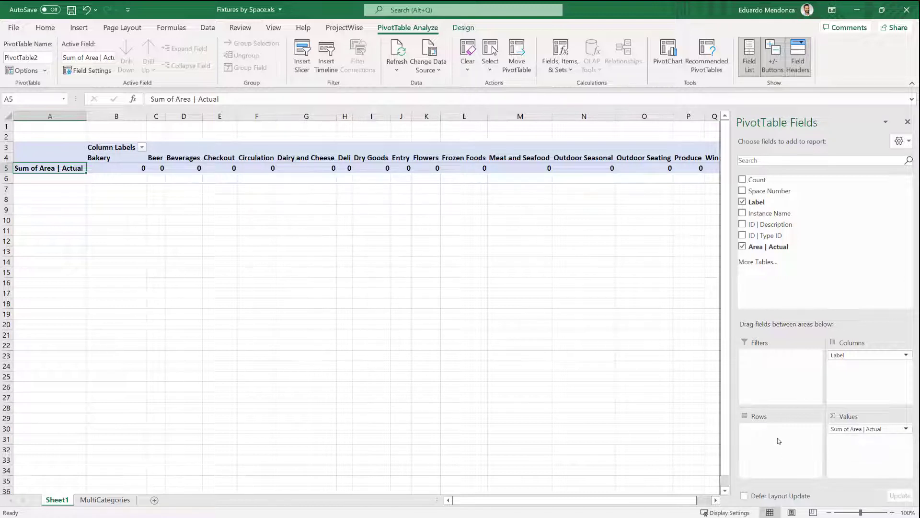
{"action": "left_click_drag", "start_coordinate": [769, 224], "coordinate": [776, 429]}
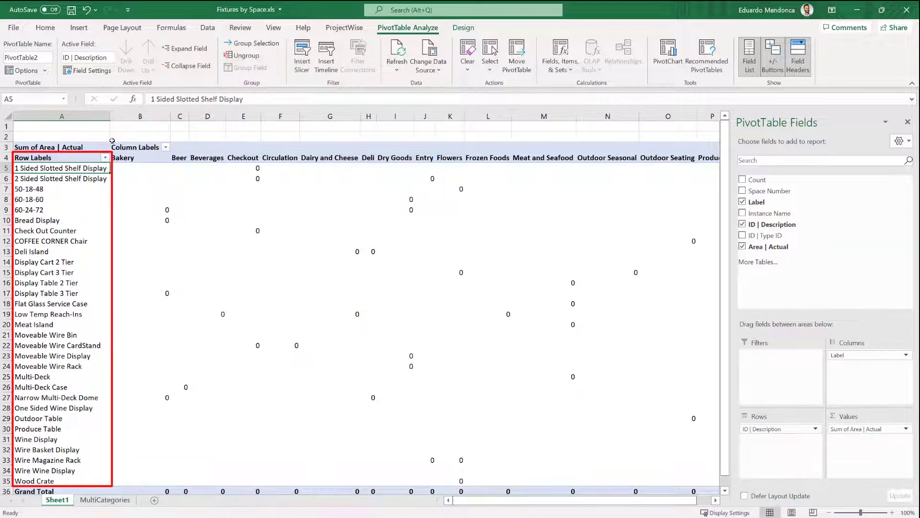
{"action": "scroll", "coordinate": [33, 325], "scroll_direction": "down", "scroll_amount": 2}
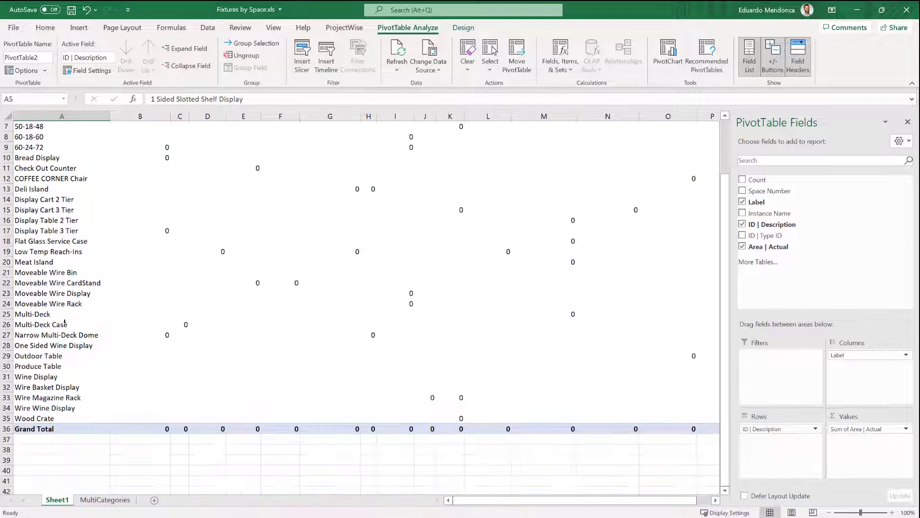
{"action": "left_click", "coordinate": [28, 335]}
{"action": "left_click", "coordinate": [24, 355]}
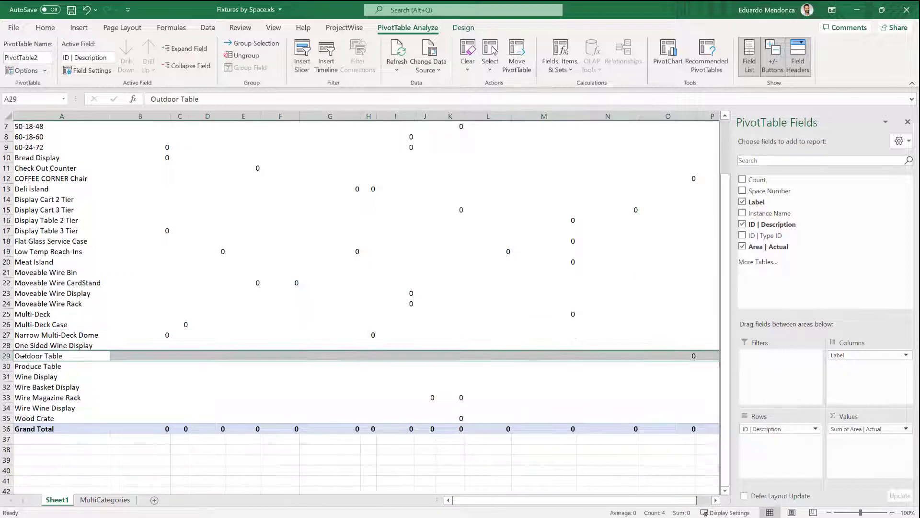
{"action": "left_click", "coordinate": [22, 366]}
{"action": "left_click", "coordinate": [40, 377]}
Replace Sum of Area | Actual with Sum of Count in the pivot values
{"action": "scroll", "coordinate": [57, 416], "scroll_direction": "up", "scroll_amount": 2}
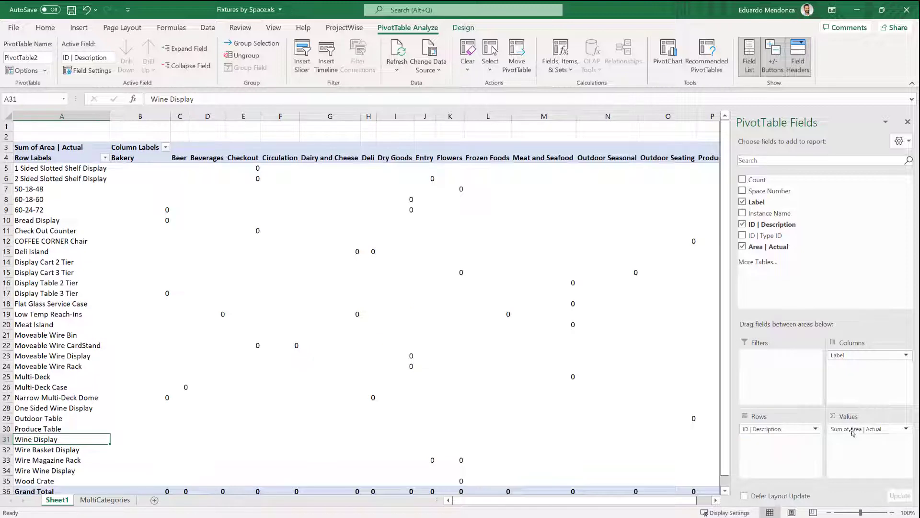
{"action": "left_click_drag", "start_coordinate": [854, 432], "coordinate": [792, 288]}
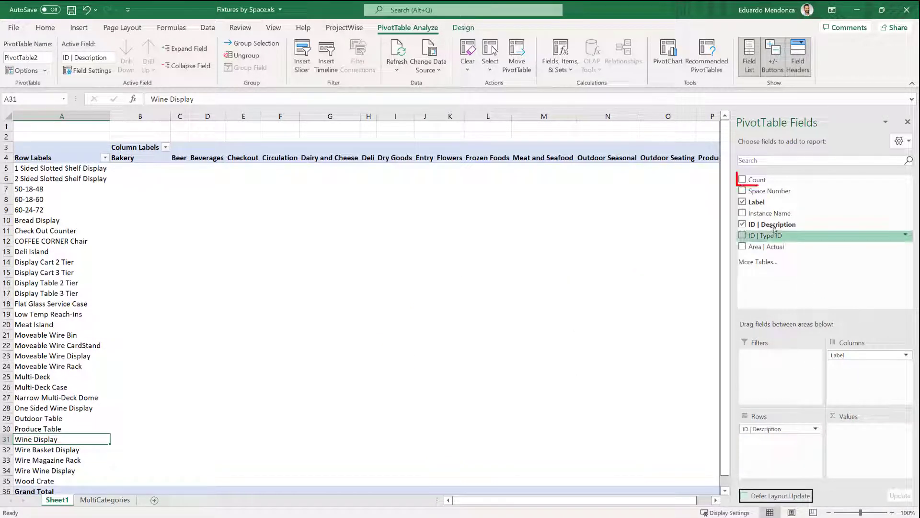
{"action": "left_click_drag", "start_coordinate": [763, 182], "coordinate": [865, 448]}
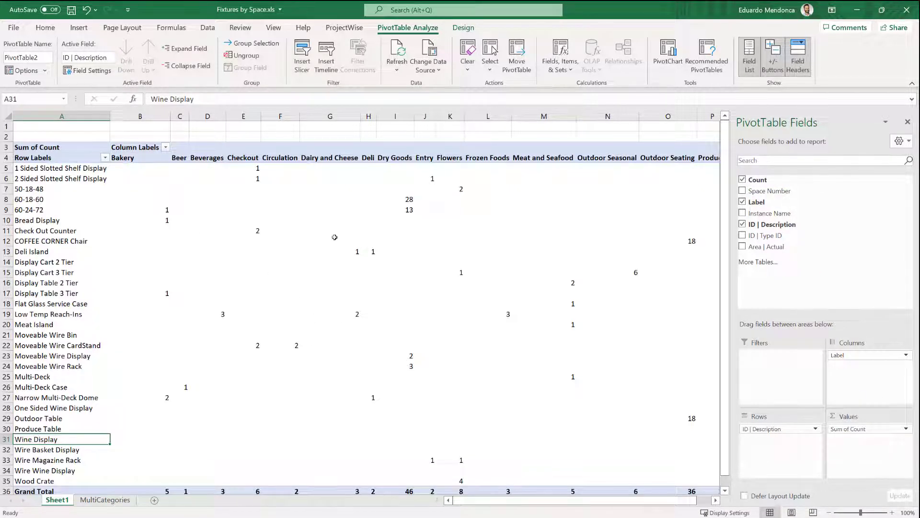
Filter the pivot's column labels to show only Dry Goods
{"action": "left_click", "coordinate": [395, 116]}
{"action": "left_click", "coordinate": [368, 136]}
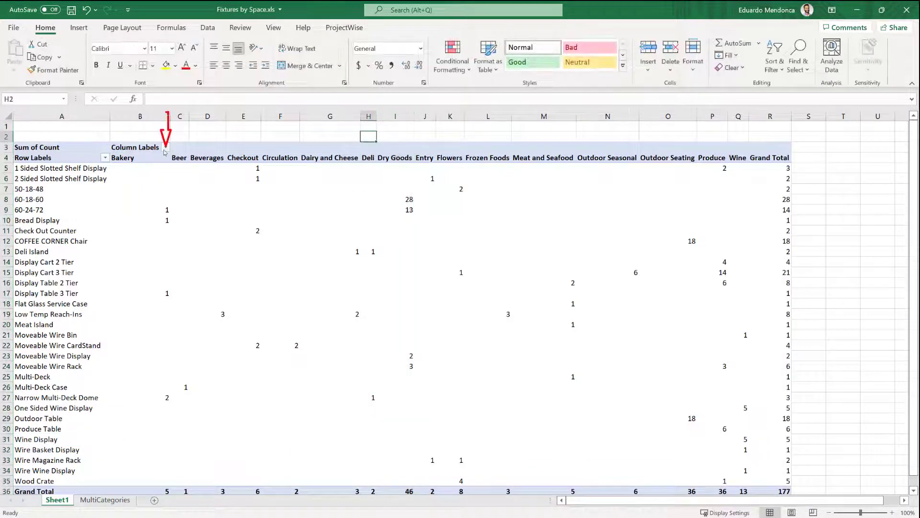
{"action": "left_click", "coordinate": [165, 146]}
{"action": "left_click", "coordinate": [54, 264]}
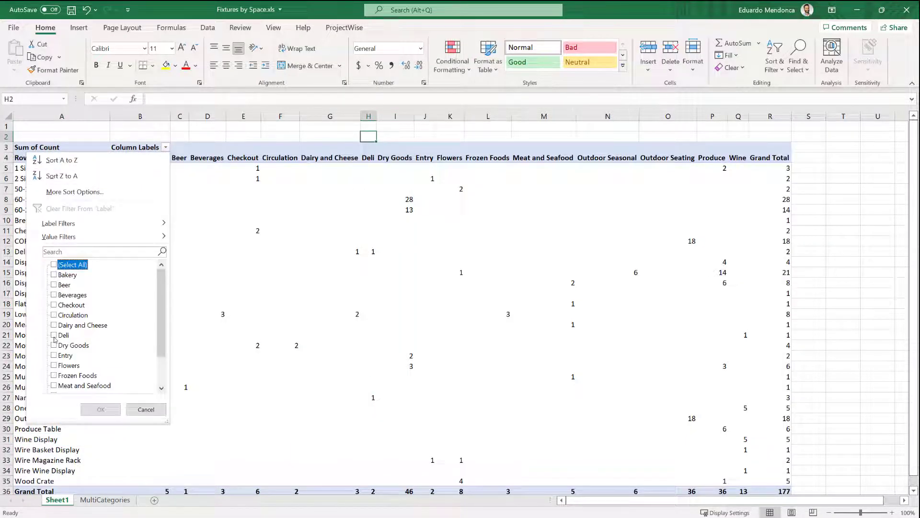
{"action": "left_click", "coordinate": [53, 345]}
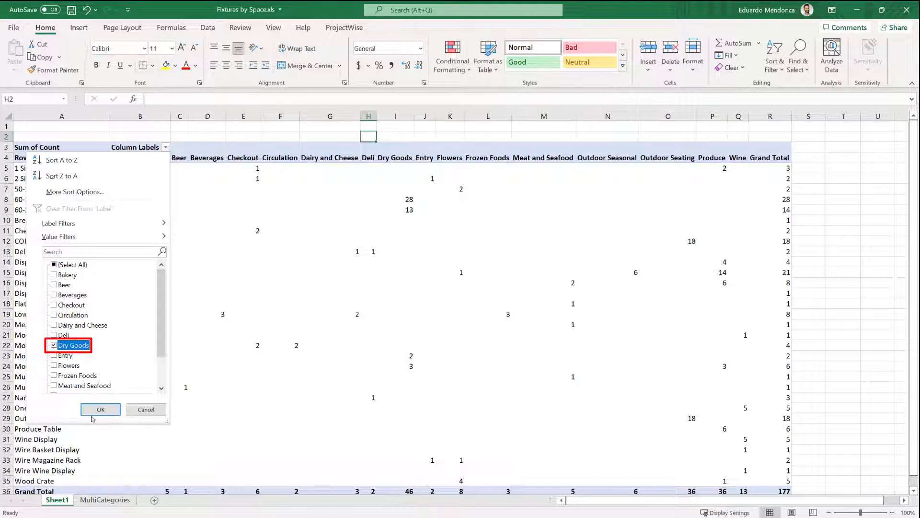
{"action": "left_click", "coordinate": [100, 409]}
{"action": "left_click", "coordinate": [172, 261]}
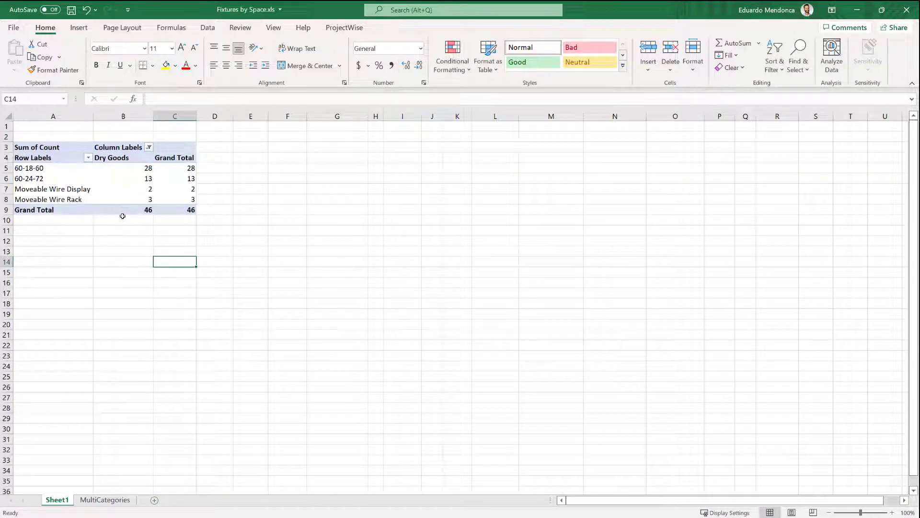
Add Bakery, Beer and Beverages to the column filter, then return to the MultiCategories sheet
{"action": "left_click", "coordinate": [149, 147]}
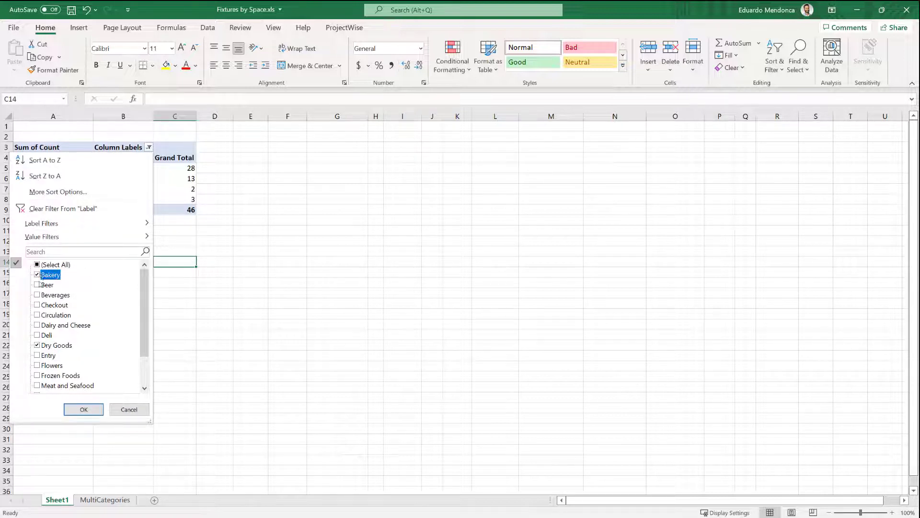
{"action": "left_click", "coordinate": [86, 408]}
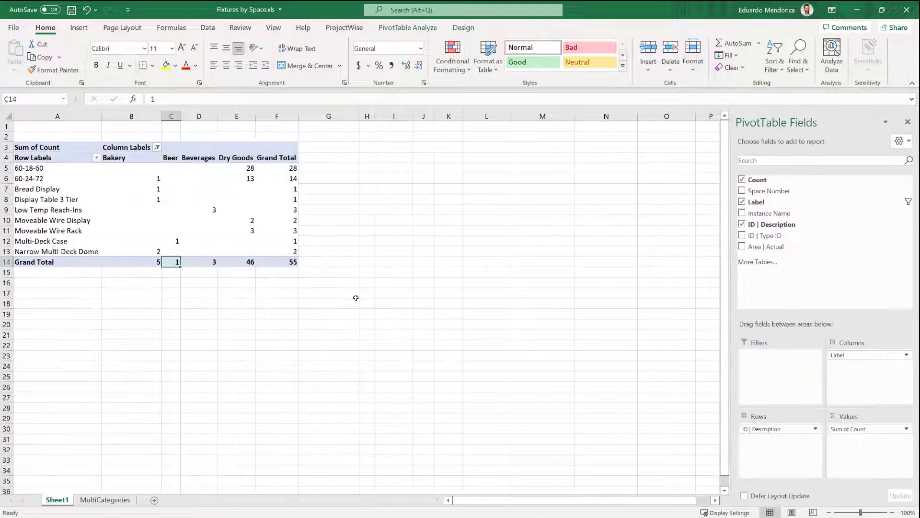
{"action": "left_click", "coordinate": [354, 296]}
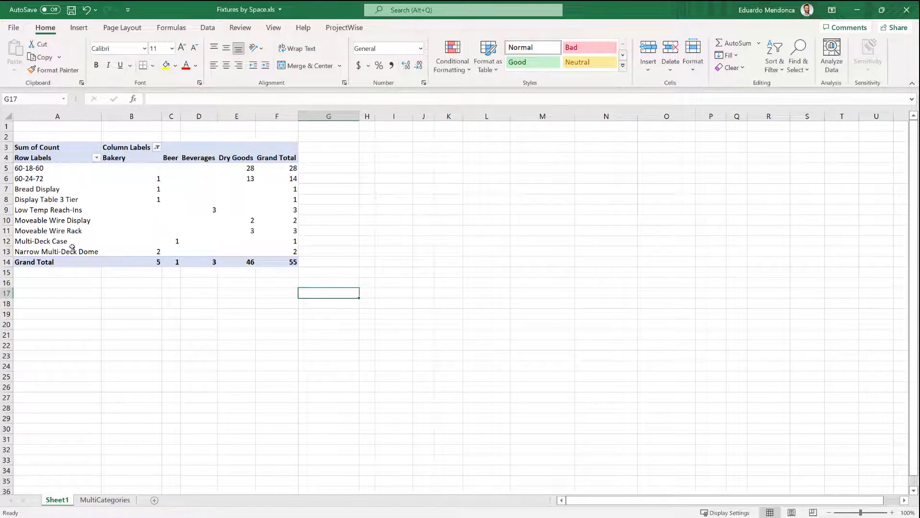
{"action": "mouse_move", "coordinate": [206, 195]}
{"action": "left_click", "coordinate": [105, 500]}
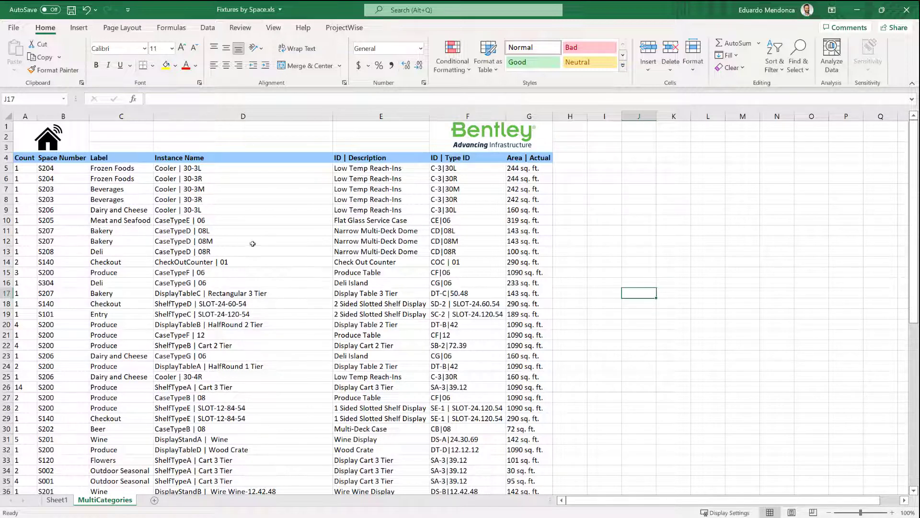
Save the workbook as Excel Workbook (*.xlsx) named Fixtures by Space TEMPLATE
{"action": "left_click", "coordinate": [14, 28]}
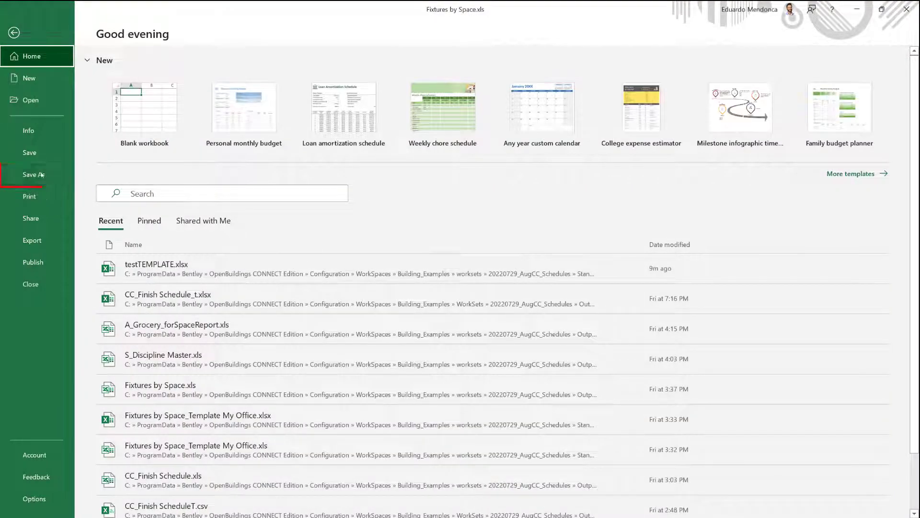
{"action": "left_click", "coordinate": [42, 175]}
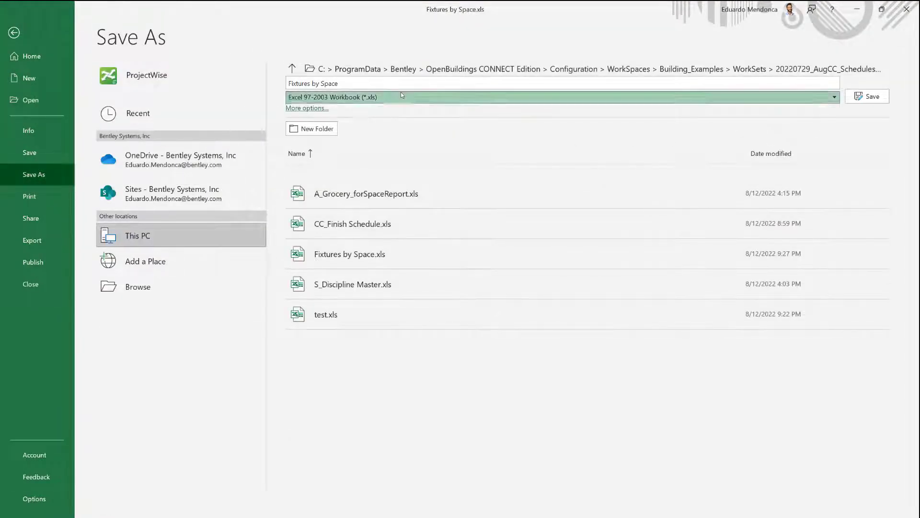
{"action": "left_click", "coordinate": [402, 96]}
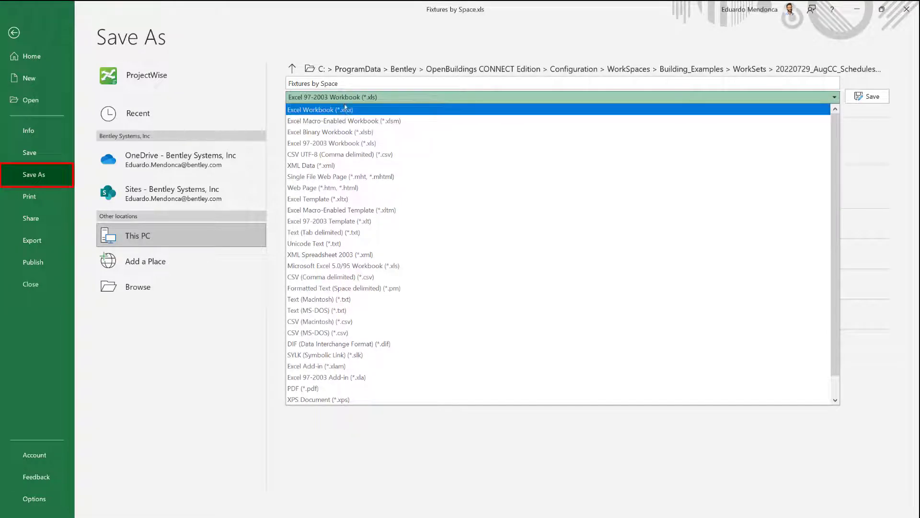
{"action": "left_click", "coordinate": [348, 112]}
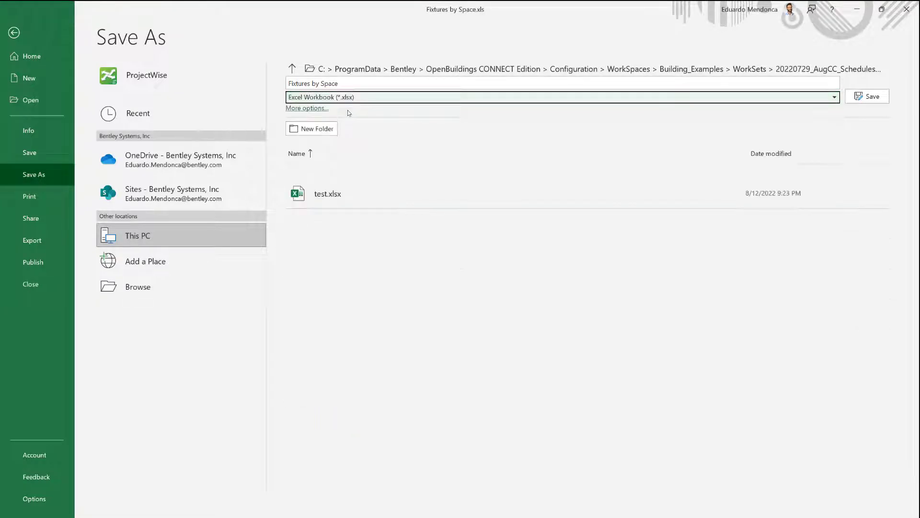
{"action": "left_click", "coordinate": [355, 82]}
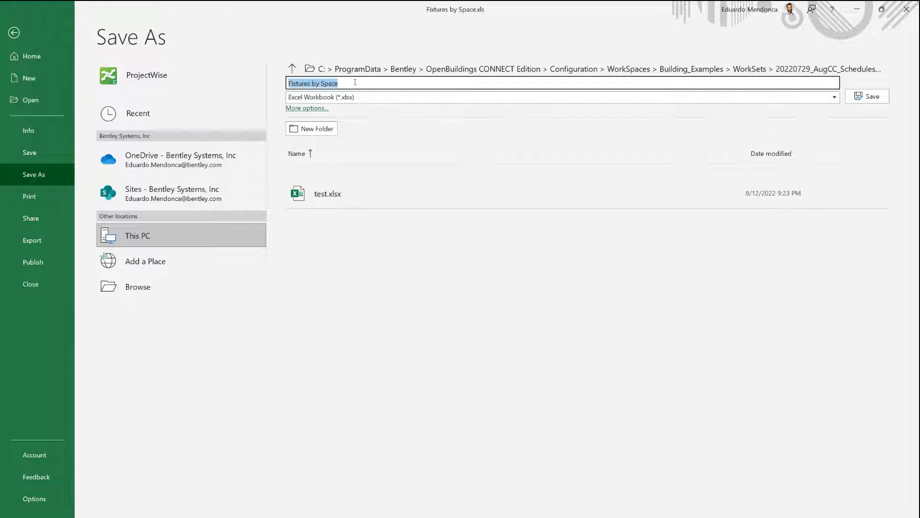
{"action": "left_click", "coordinate": [354, 82]}
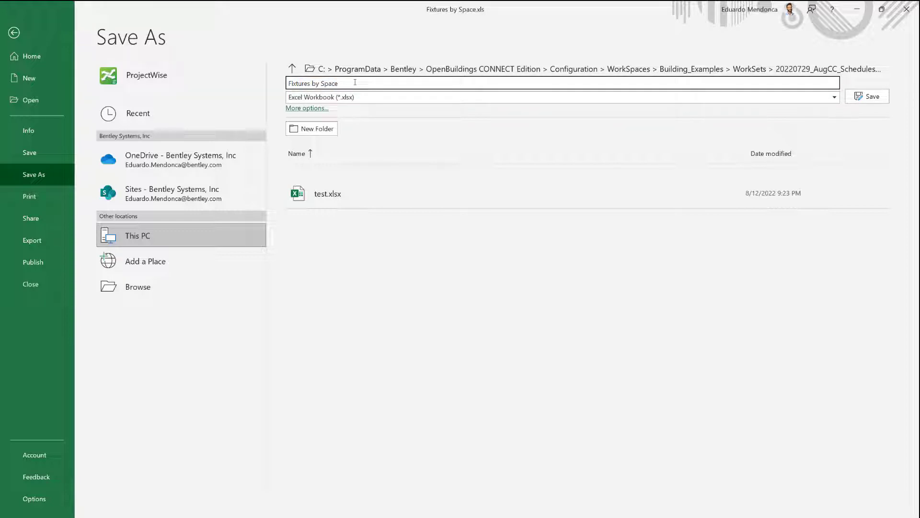
{"action": "type", "text": "TEMPLATE"}
Save it into the Standards > DataGroupLayouts folder
{"action": "left_click", "coordinate": [812, 72]}
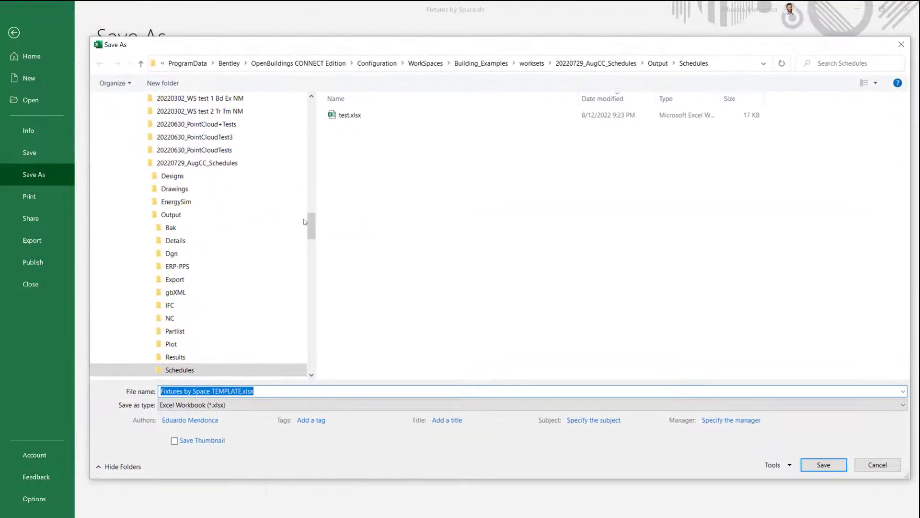
{"action": "left_click", "coordinate": [143, 216]}
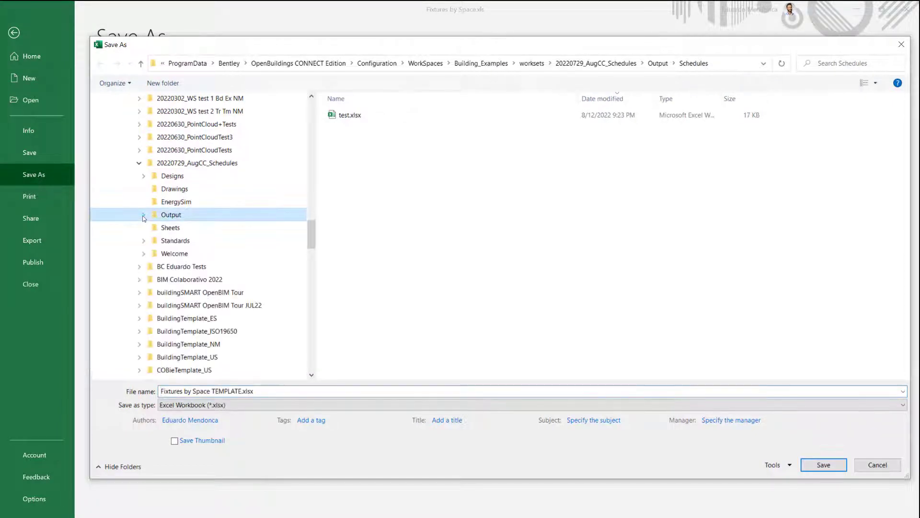
{"action": "left_click", "coordinate": [144, 241]}
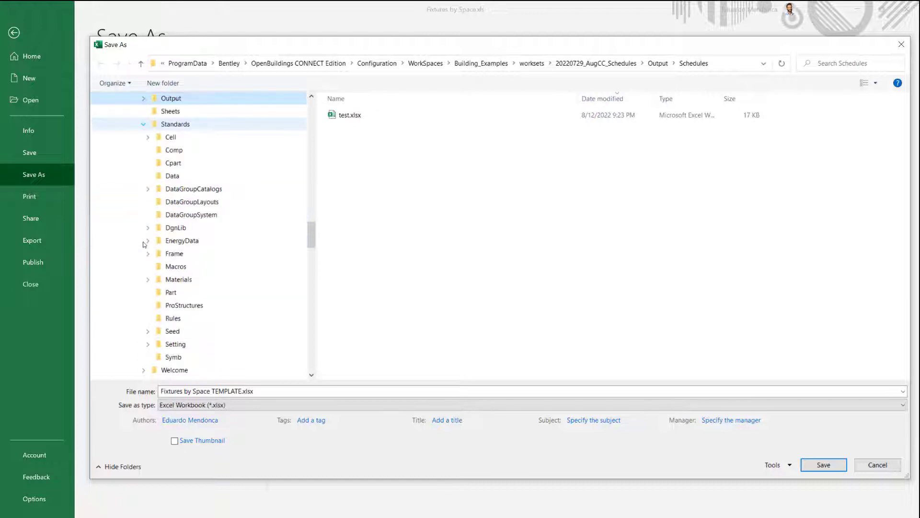
{"action": "left_click", "coordinate": [191, 205]}
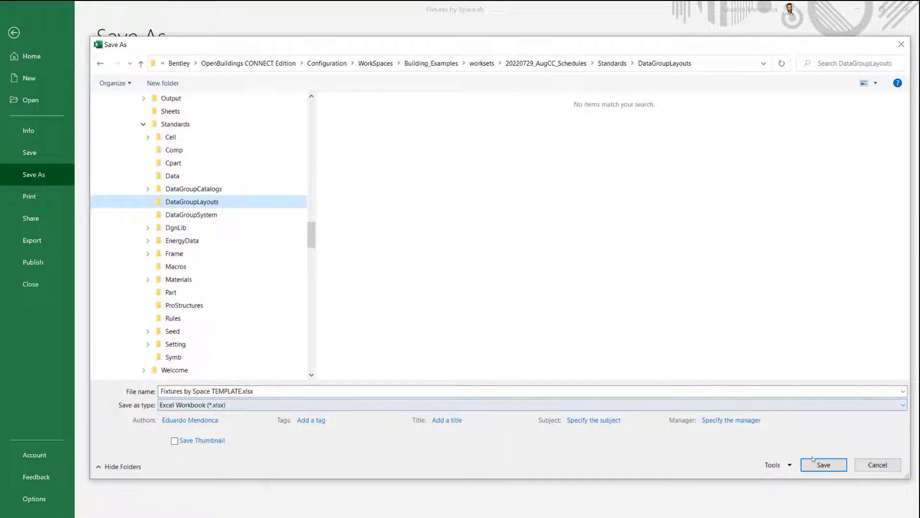
{"action": "key", "text": "Return"}
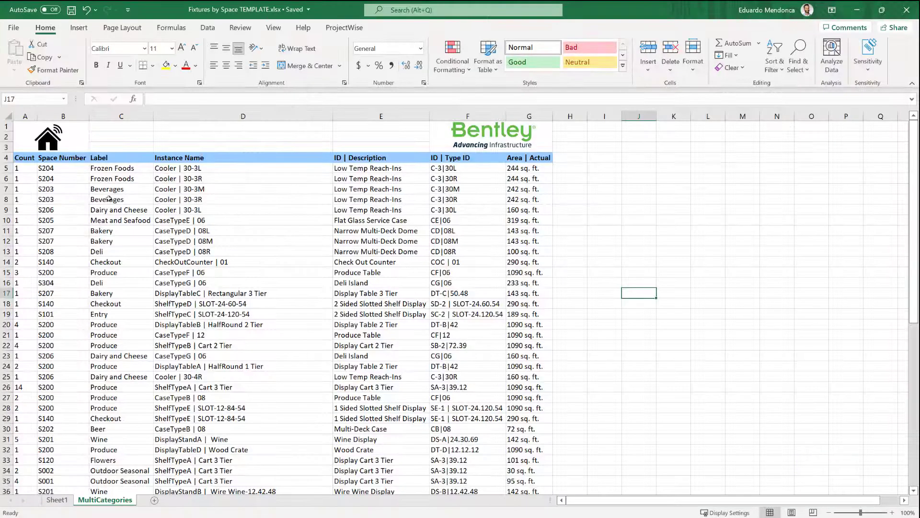
Delete the schedule data from A5 across to column G, save, and select cell A5
{"action": "left_click_drag", "start_coordinate": [23, 168], "coordinate": [511, 517]}
{"action": "key", "text": "Delete"}
{"action": "left_click_drag", "start_coordinate": [121, 251], "coordinate": [120, 241]}
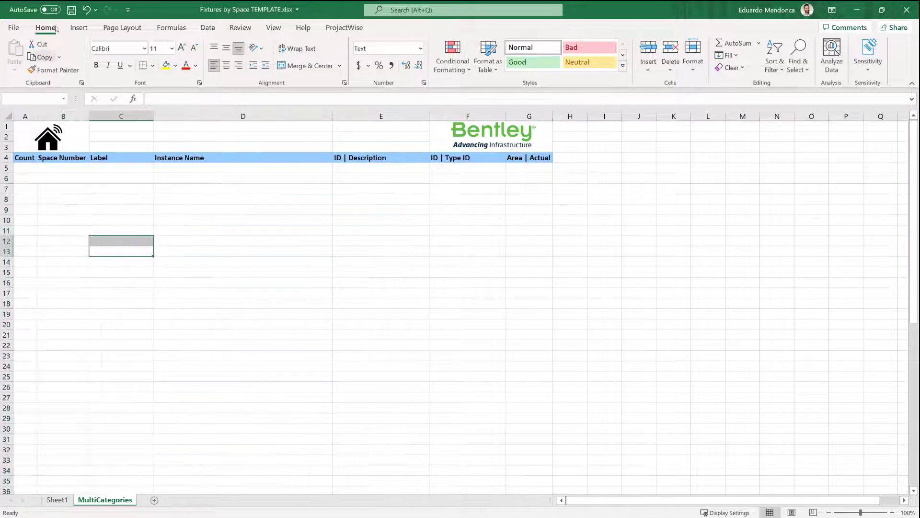
{"action": "key", "text": "ctrl+s"}
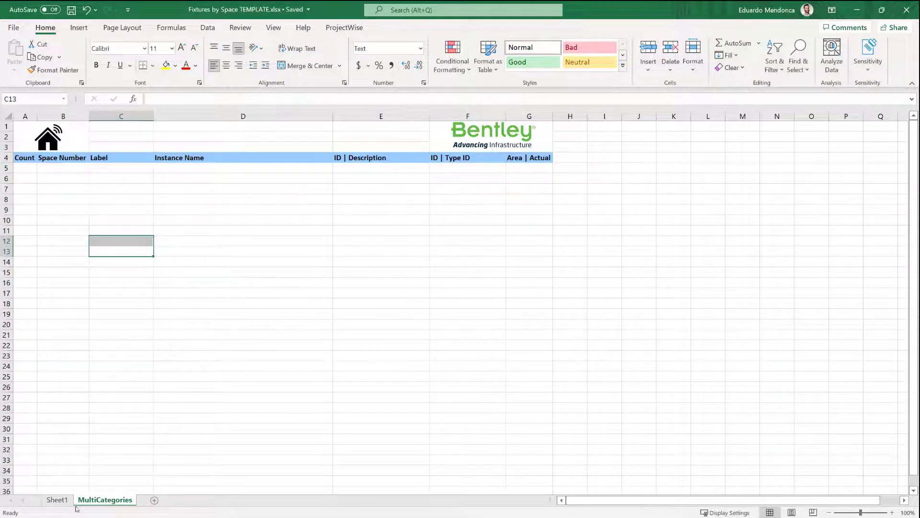
{"action": "left_click", "coordinate": [191, 204]}
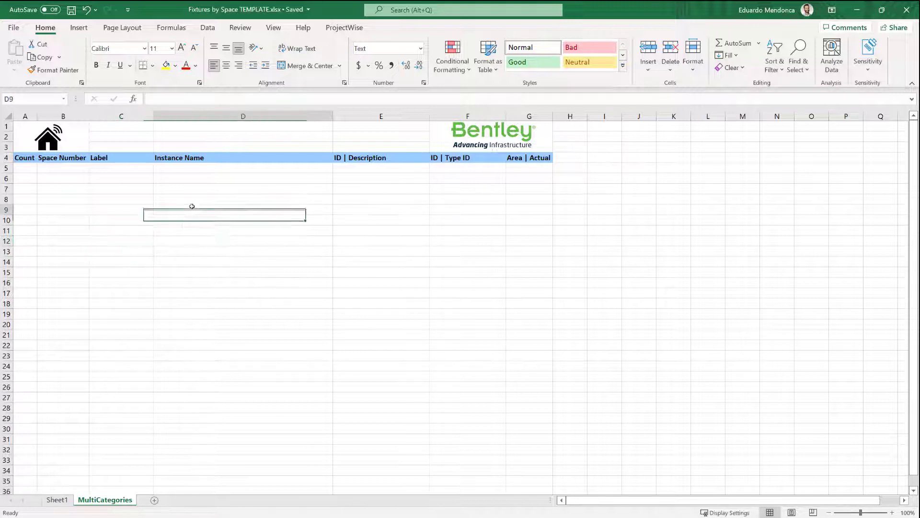
{"action": "left_click", "coordinate": [23, 169]}
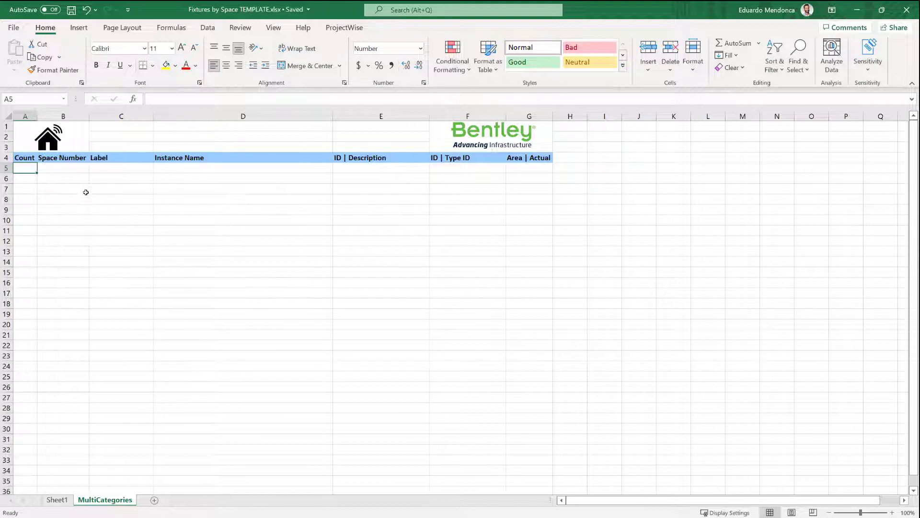
Name cell A5 'Start' in the Name Box, save the template and close Excel
{"action": "left_click", "coordinate": [41, 98]}
{"action": "type", "text": "Start"}
{"action": "key", "text": "Return"}
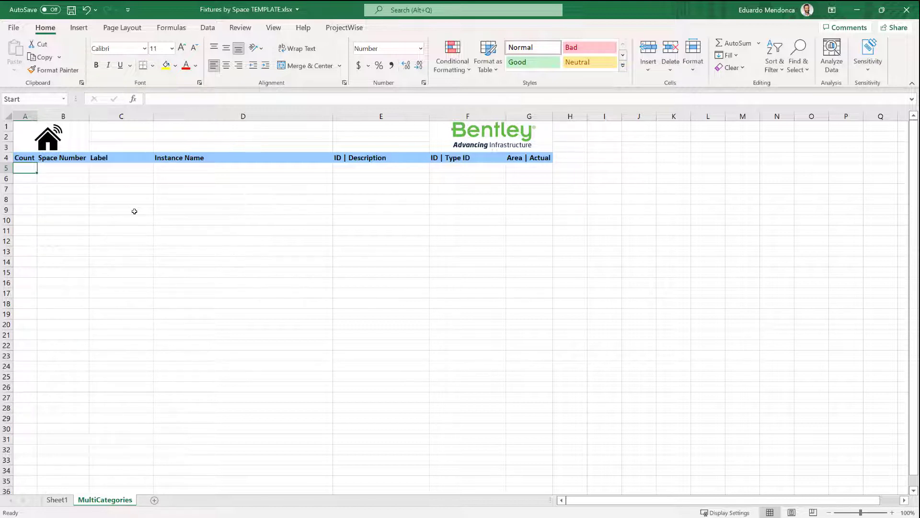
{"action": "left_click", "coordinate": [71, 10]}
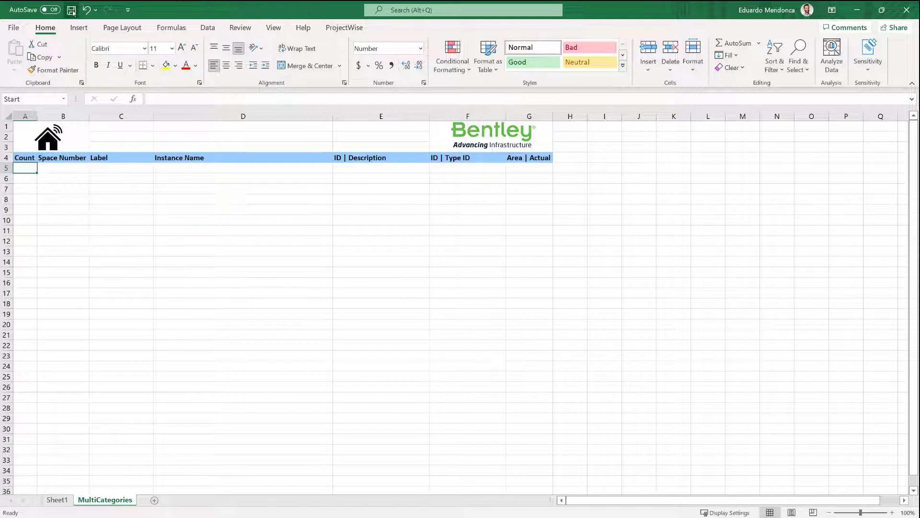
{"action": "left_click", "coordinate": [907, 9]}
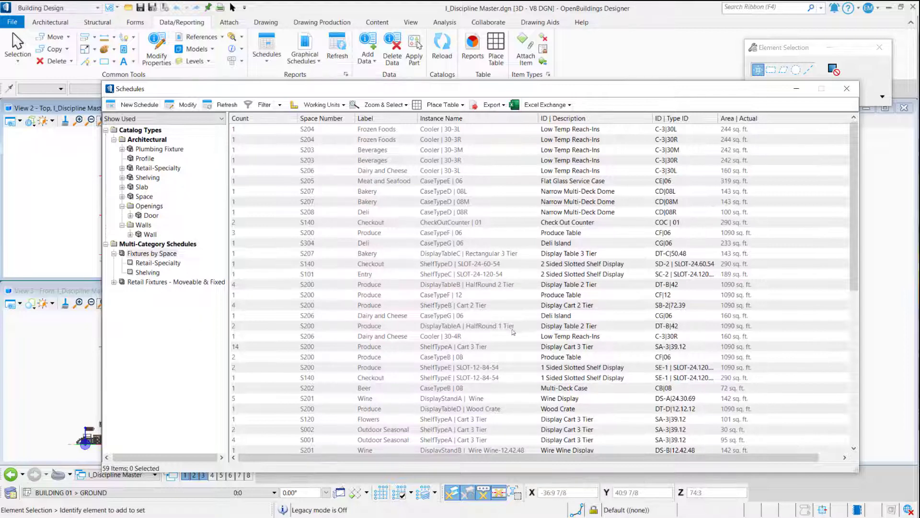
Select the S201 Wine DisplayStandB row and begin editing its ID | Description
{"action": "scroll", "coordinate": [565, 340], "scroll_direction": "down", "scroll_amount": 7}
{"action": "scroll", "coordinate": [567, 349], "scroll_direction": "down", "scroll_amount": 3}
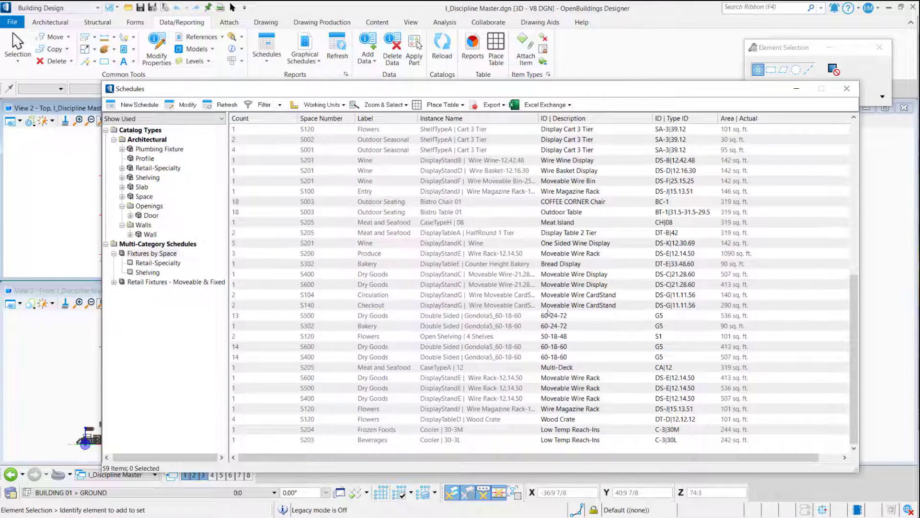
{"action": "scroll", "coordinate": [569, 341], "scroll_direction": "up", "scroll_amount": 1}
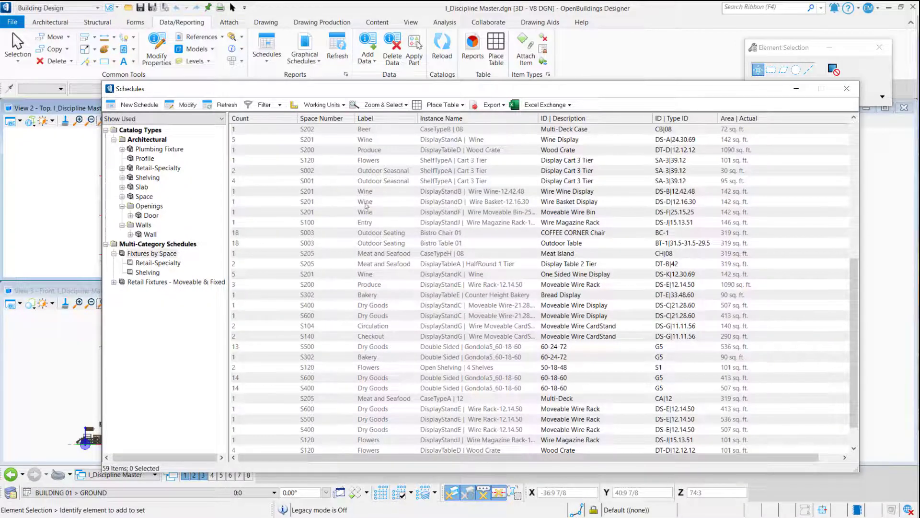
{"action": "left_click", "coordinate": [560, 194]}
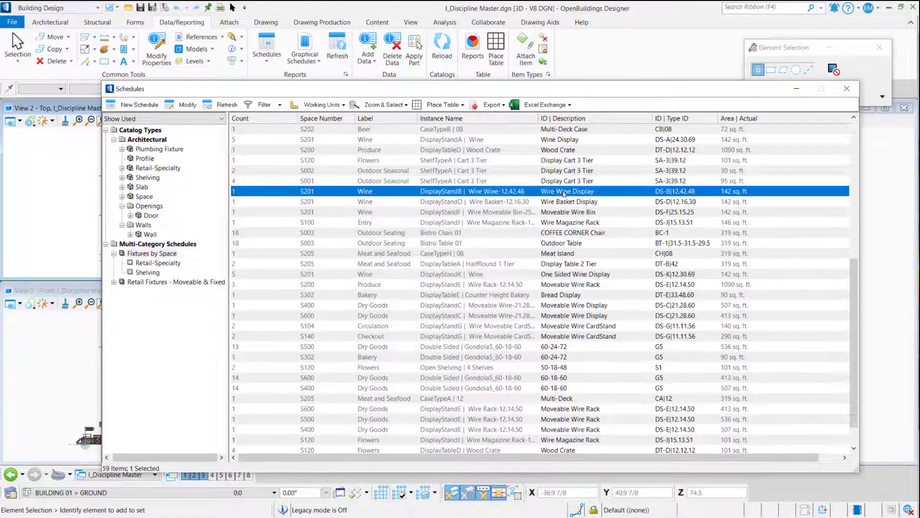
{"action": "right_click", "coordinate": [564, 193]}
{"action": "left_click", "coordinate": [594, 209]}
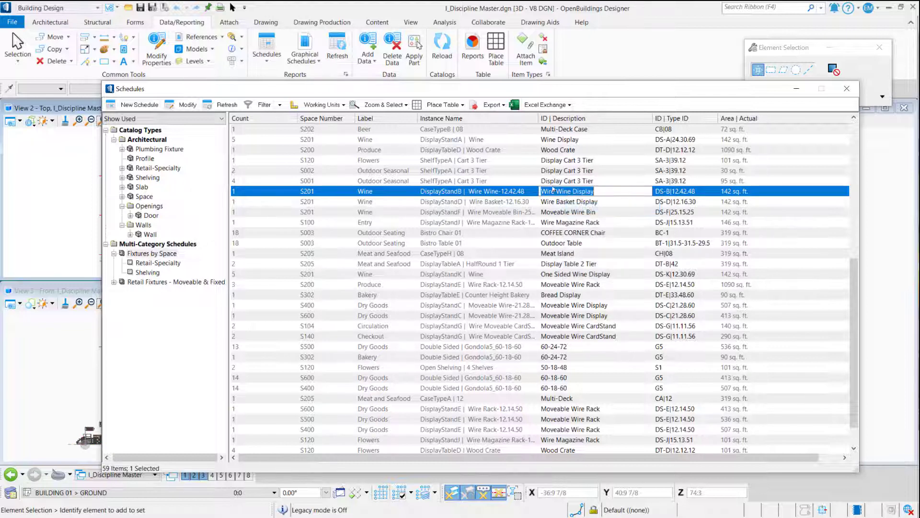
Change the description to 'Wire COFFEE Display' and apply it to all references
{"action": "left_click", "coordinate": [553, 191]}
{"action": "double_click", "coordinate": [553, 191]}
{"action": "type", "text": "COFFEE"}
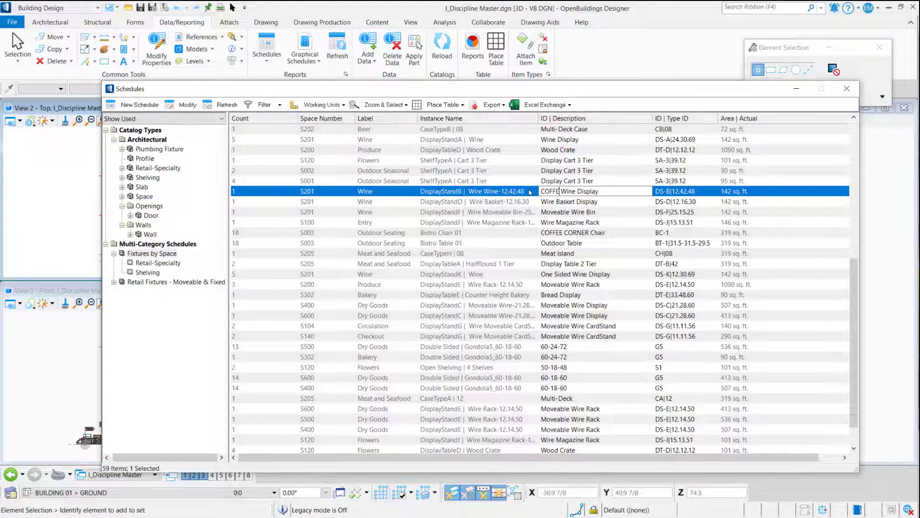
{"action": "key", "text": "BackSpace"}
{"action": "key", "text": "BackSpace"}
{"action": "key", "text": "BackSpace"}
{"action": "key", "text": "BackSpace"}
{"action": "key", "text": "BackSpace"}
{"action": "key", "text": "BackSpace"}
{"action": "type", "text": "Wire"}
{"action": "key", "text": "Right"}
{"action": "key", "text": "shift+Right"}
{"action": "type", "text": "COFFEE"}
{"action": "key", "text": "Return"}
{"action": "left_click", "coordinate": [481, 318]}
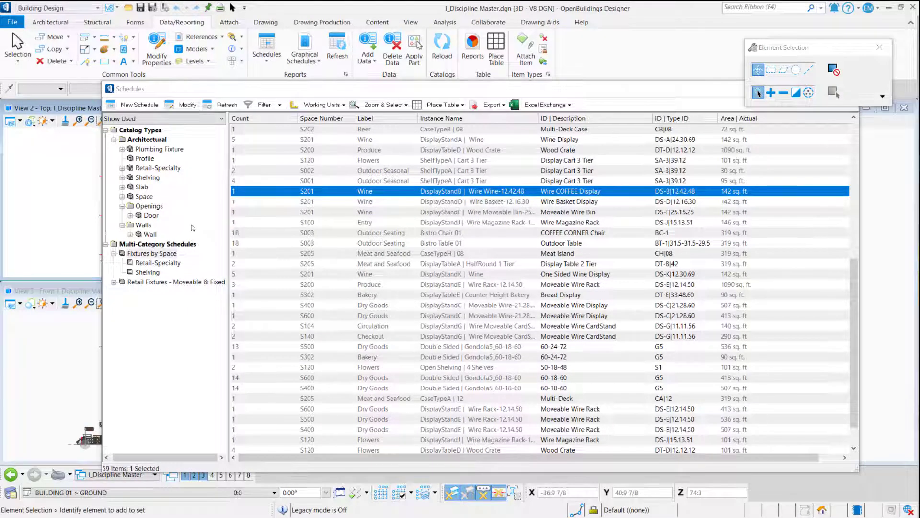
In the Fixtures by Space schedule properties, enable exporting into an Excel template
{"action": "left_click", "coordinate": [154, 253]}
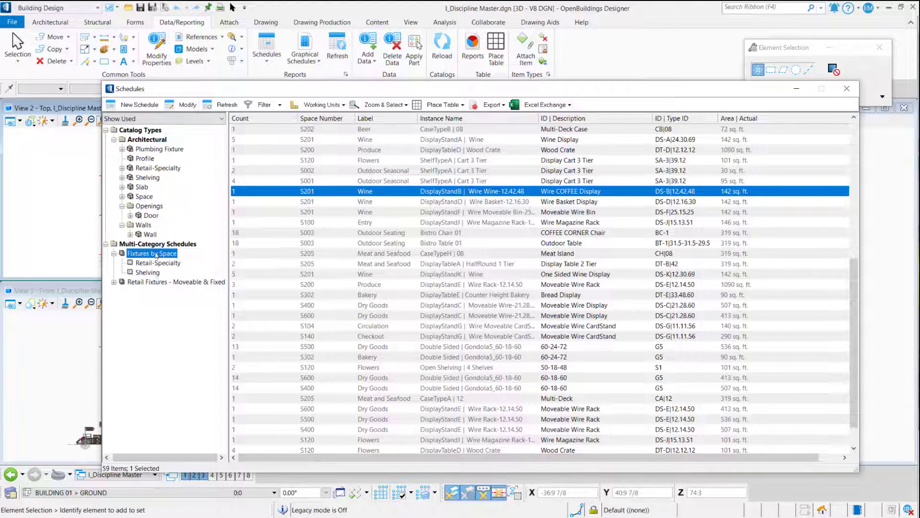
{"action": "right_click", "coordinate": [156, 254]}
{"action": "left_click", "coordinate": [190, 319]}
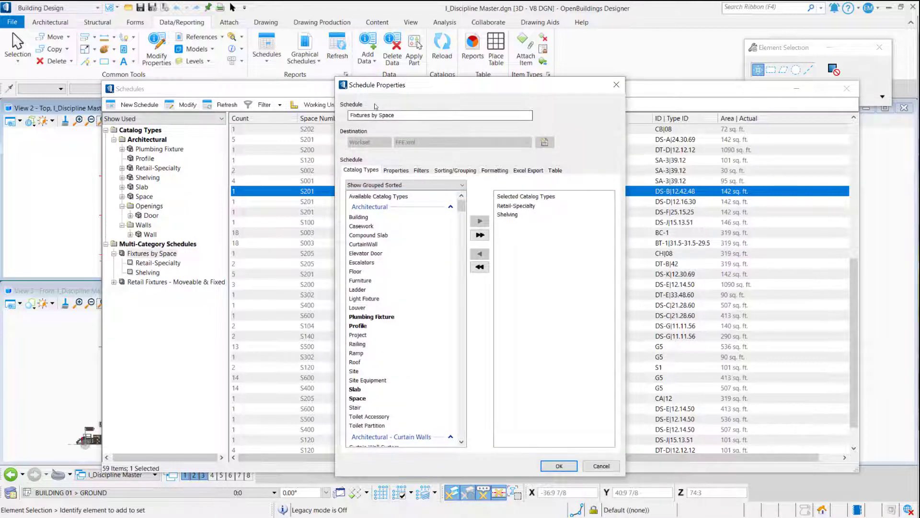
{"action": "left_click", "coordinate": [519, 172]}
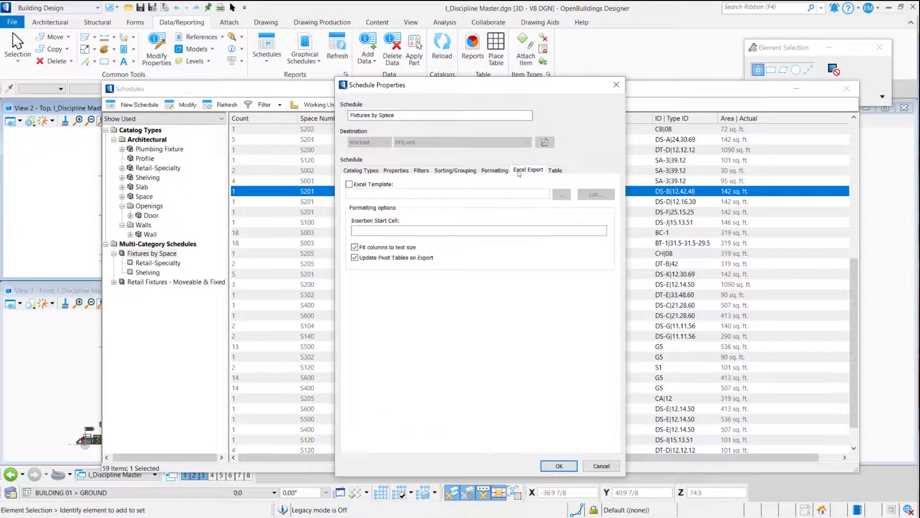
{"action": "left_click", "coordinate": [349, 184]}
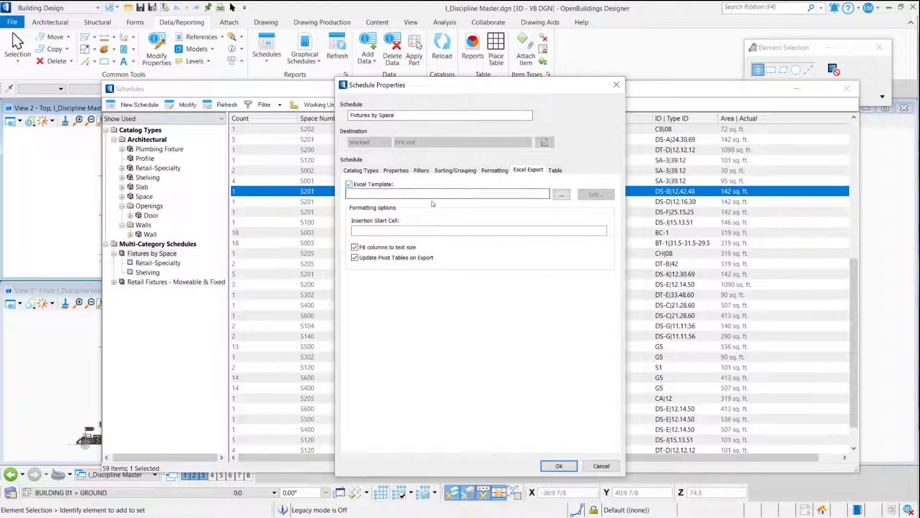
Load Fixtures by Space TEMPLATE.xlsx as the template and enter start cell MultiCategories!Start
{"action": "left_click", "coordinate": [561, 195]}
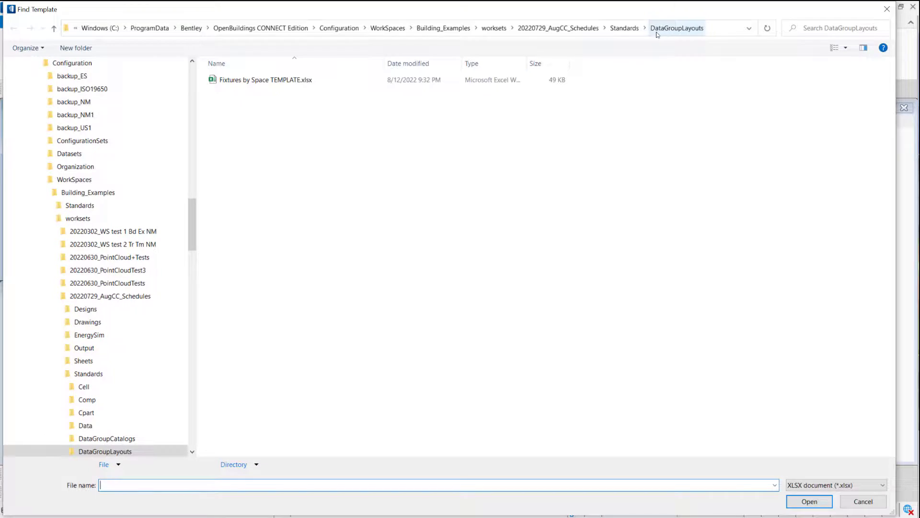
{"action": "left_click", "coordinate": [265, 84]}
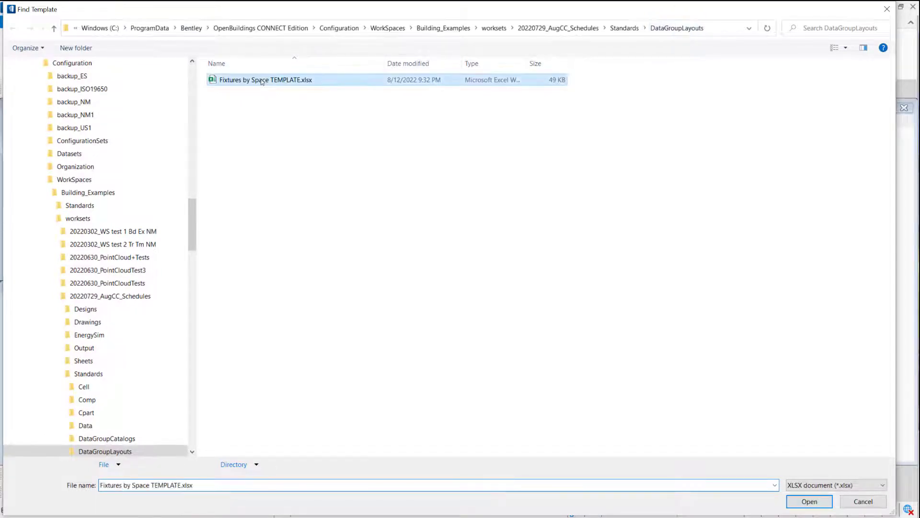
{"action": "left_click", "coordinate": [792, 501]}
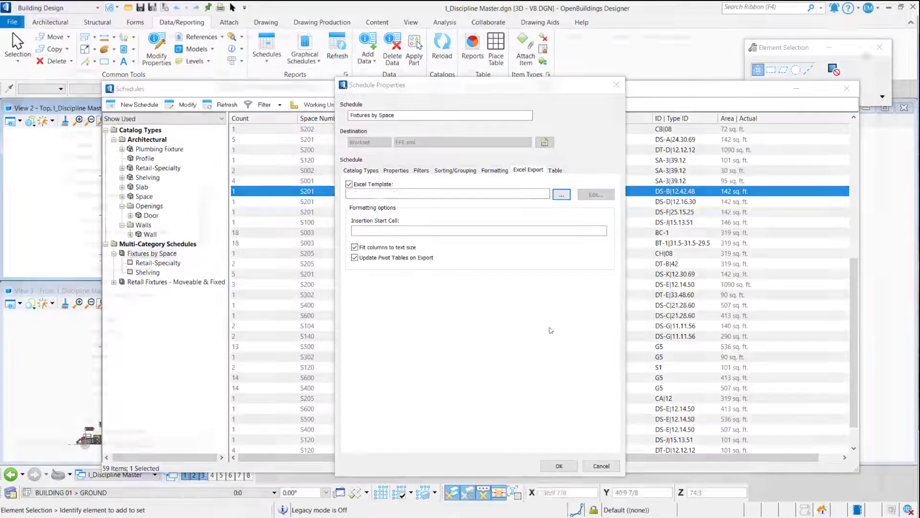
{"action": "left_click", "coordinate": [369, 230]}
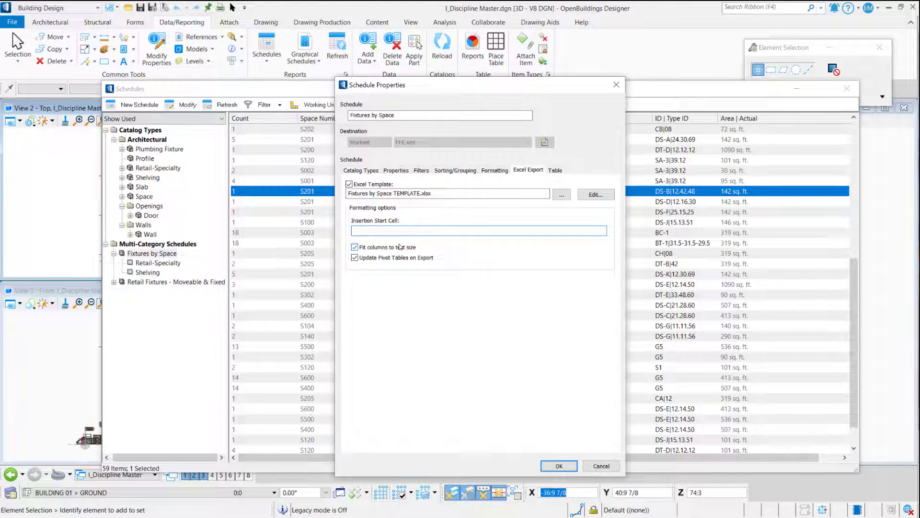
{"action": "type", "text": "mUT"}
{"action": "type", "text": "Mu"}
{"action": "type", "text": "lticoteg"}
{"action": "type", "text": "ories!S"}
{"action": "type", "text": "tart"}
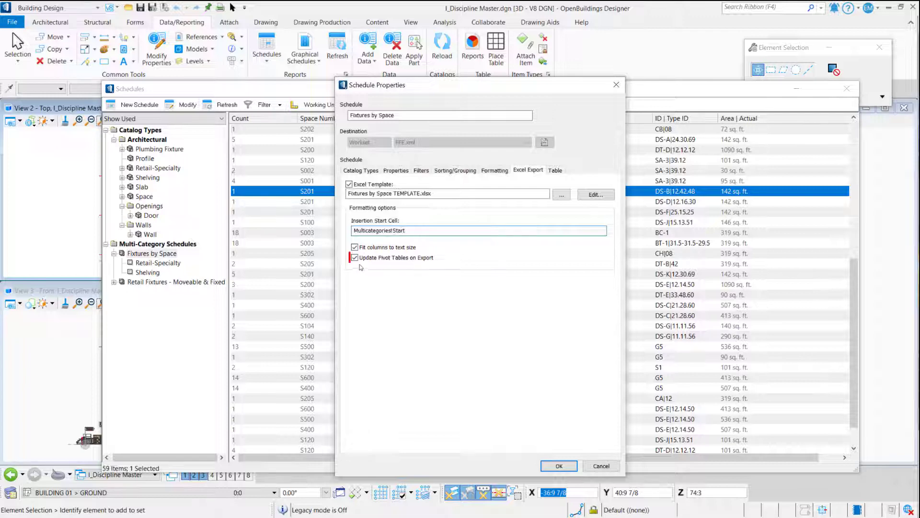
Confirm the schedule properties, export Fixtures by Space to Excel and open the resulting workbook
{"action": "left_click", "coordinate": [560, 466]}
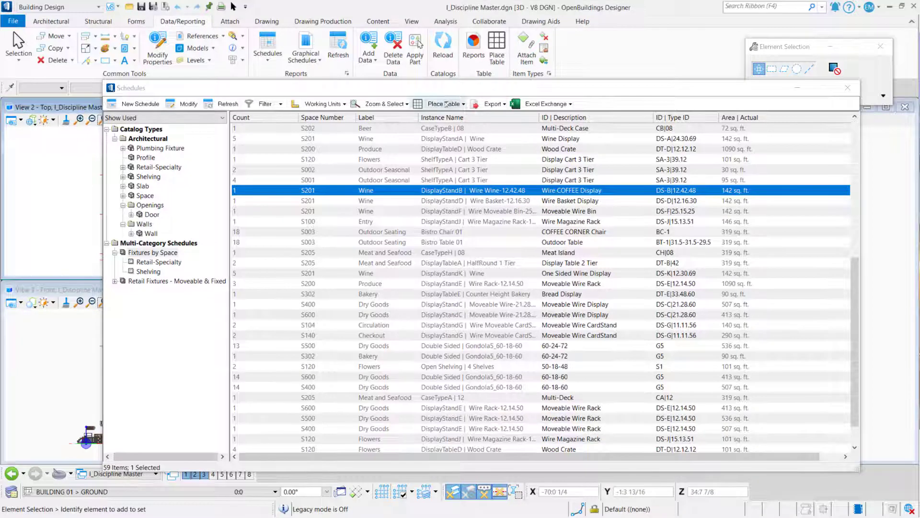
{"action": "left_click", "coordinate": [480, 104]}
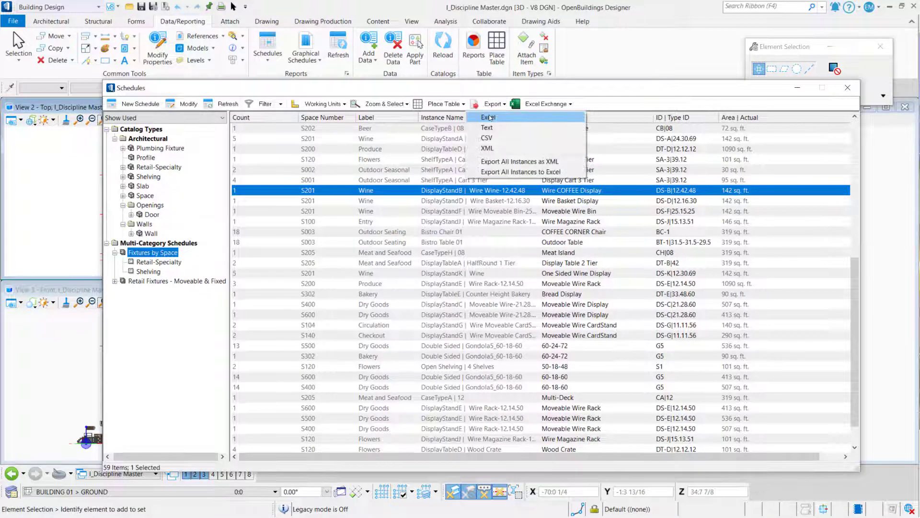
{"action": "left_click", "coordinate": [490, 117]}
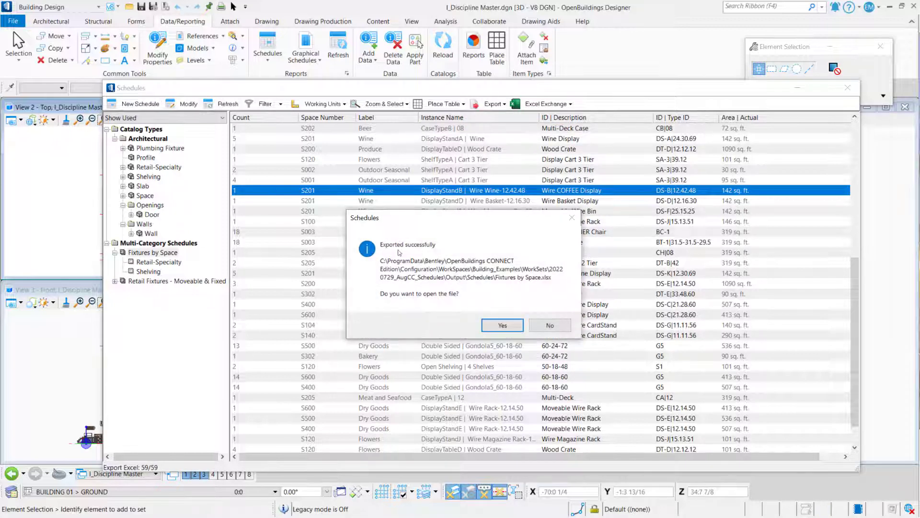
{"action": "left_click", "coordinate": [484, 325]}
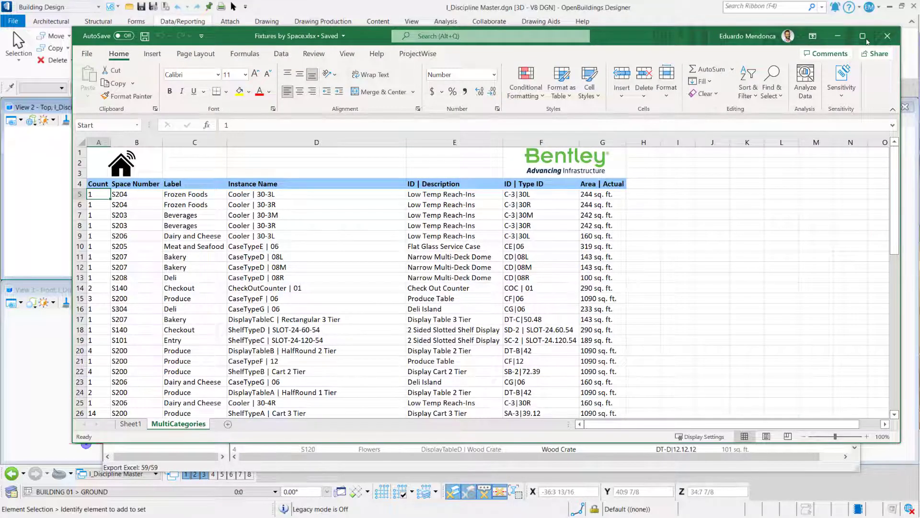
Maximize Excel, go to Sheet1 and clear the Label filter from the pivot
{"action": "left_click", "coordinate": [863, 37]}
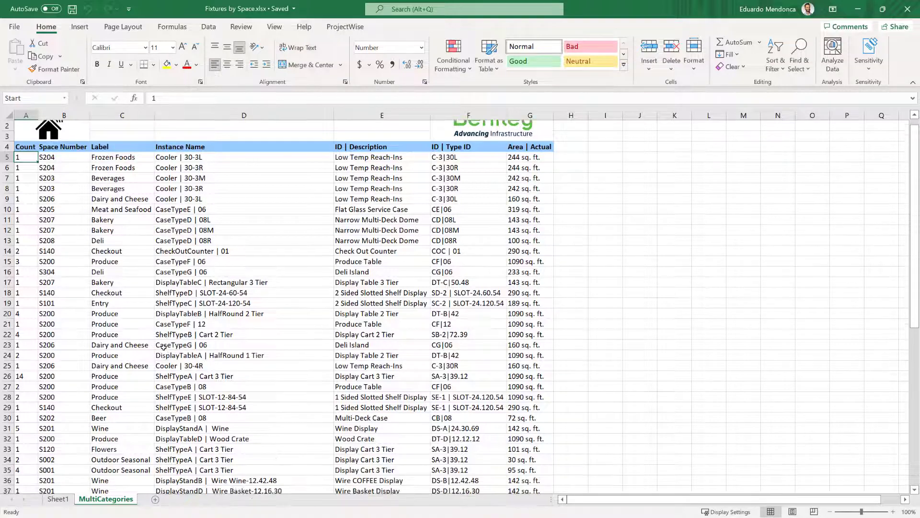
{"action": "scroll", "coordinate": [115, 354], "scroll_direction": "down", "scroll_amount": 12}
{"action": "scroll", "coordinate": [148, 390], "scroll_direction": "up", "scroll_amount": 12}
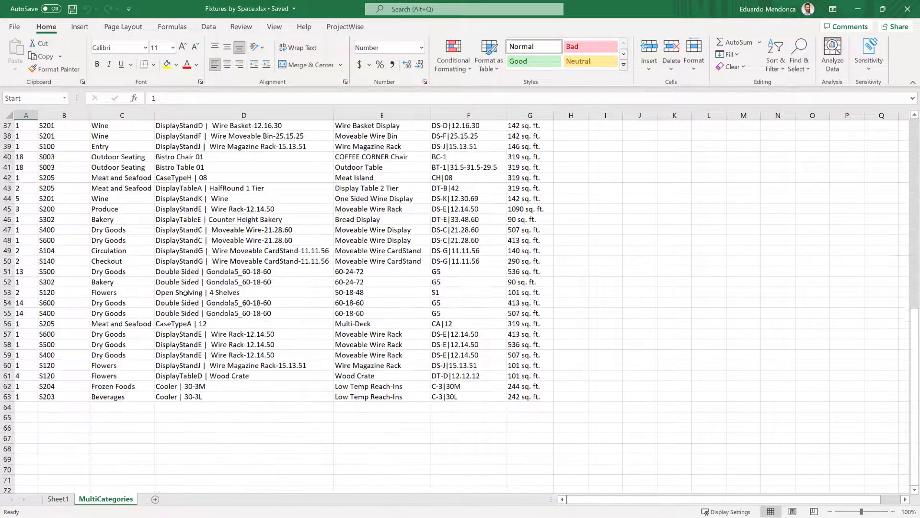
{"action": "key", "text": "ctrl+Page_Up"}
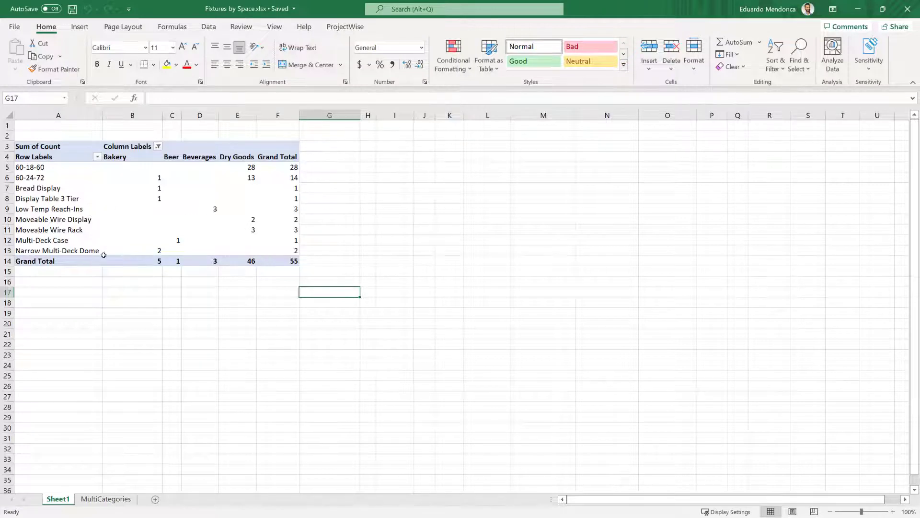
{"action": "left_click", "coordinate": [158, 146]}
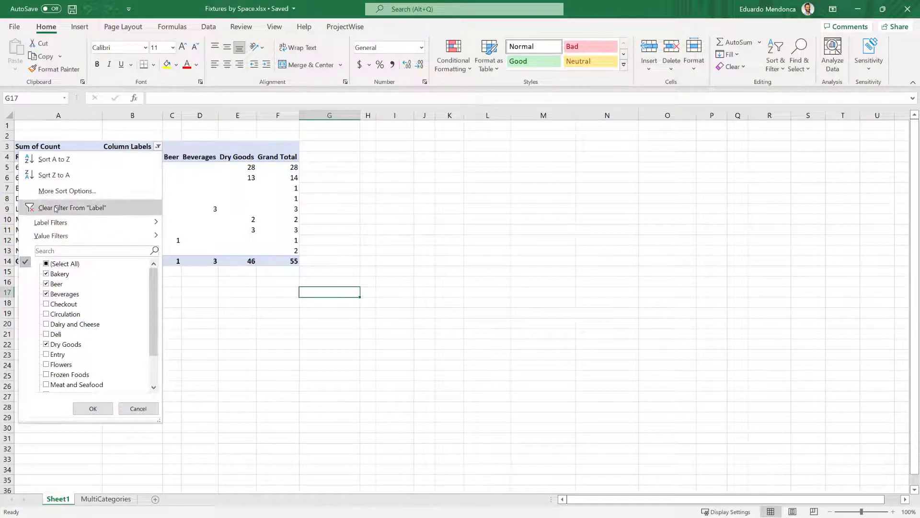
{"action": "left_click", "coordinate": [70, 207]}
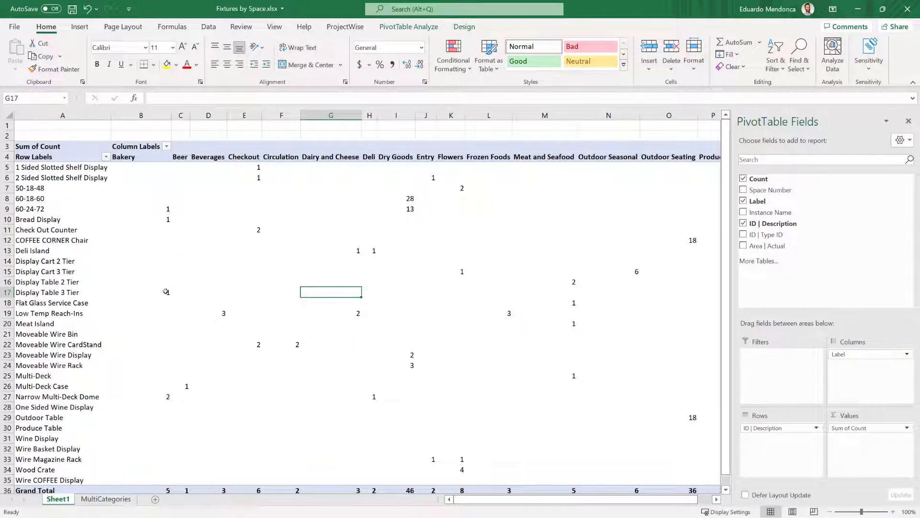
Check the updated pivot rows, including COFFEE CORNER Chair and Wire COFFEE Display
{"action": "left_click", "coordinate": [7, 240]}
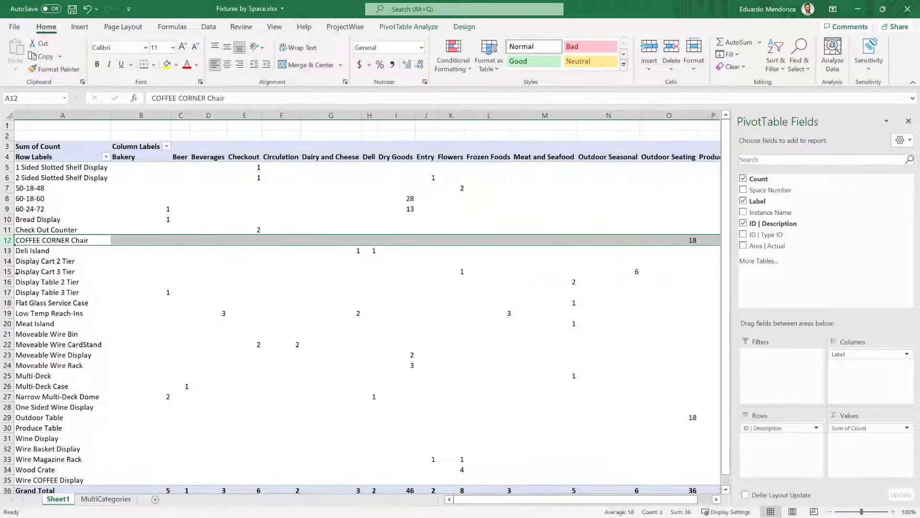
{"action": "scroll", "coordinate": [34, 293], "scroll_direction": "down", "scroll_amount": 2}
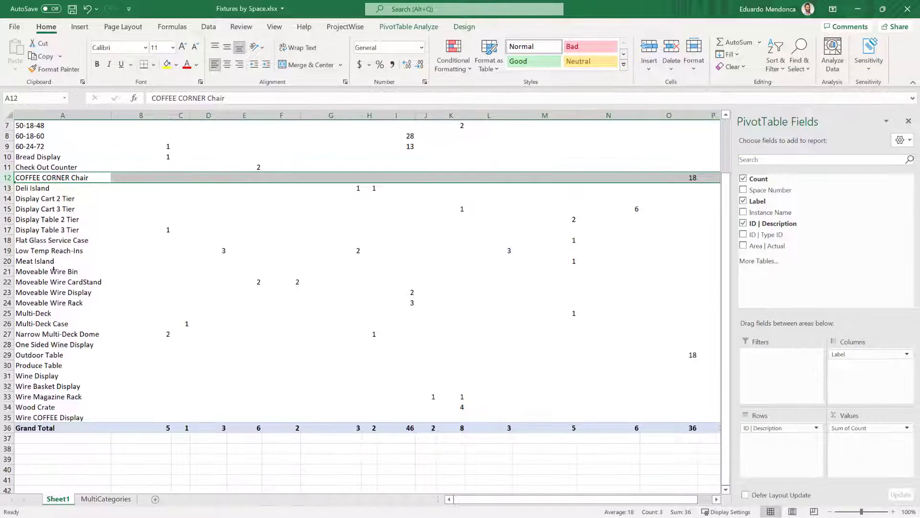
{"action": "scroll", "coordinate": [42, 322], "scroll_direction": "down", "scroll_amount": 1}
{"action": "left_click", "coordinate": [46, 416]}
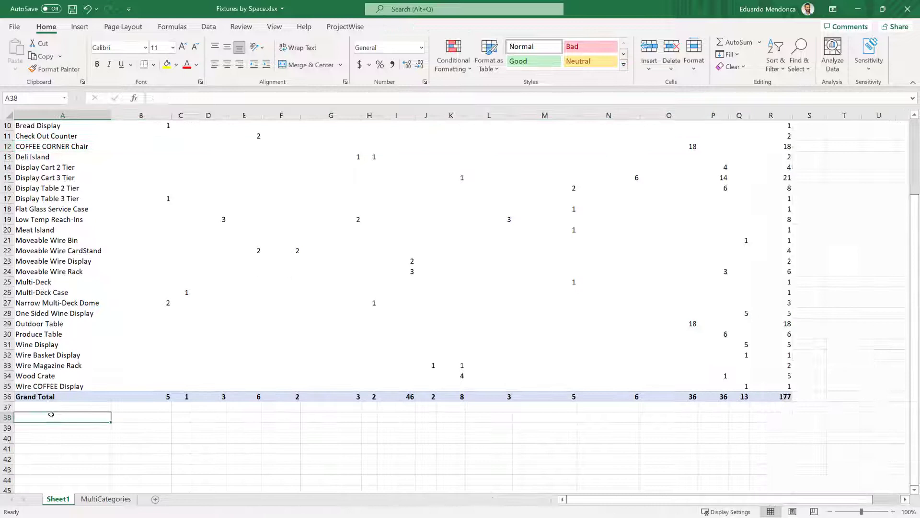
{"action": "left_click", "coordinate": [7, 386]}
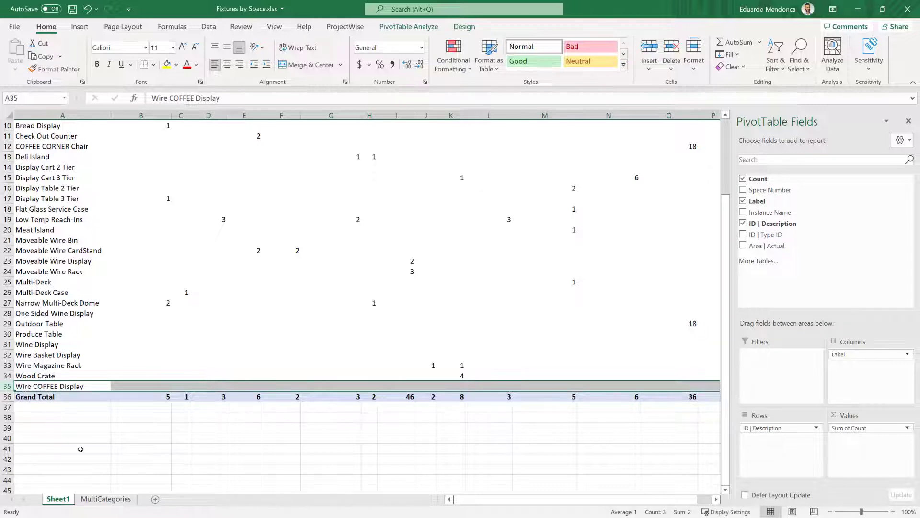
{"action": "scroll", "coordinate": [155, 407], "scroll_direction": "up", "scroll_amount": 3}
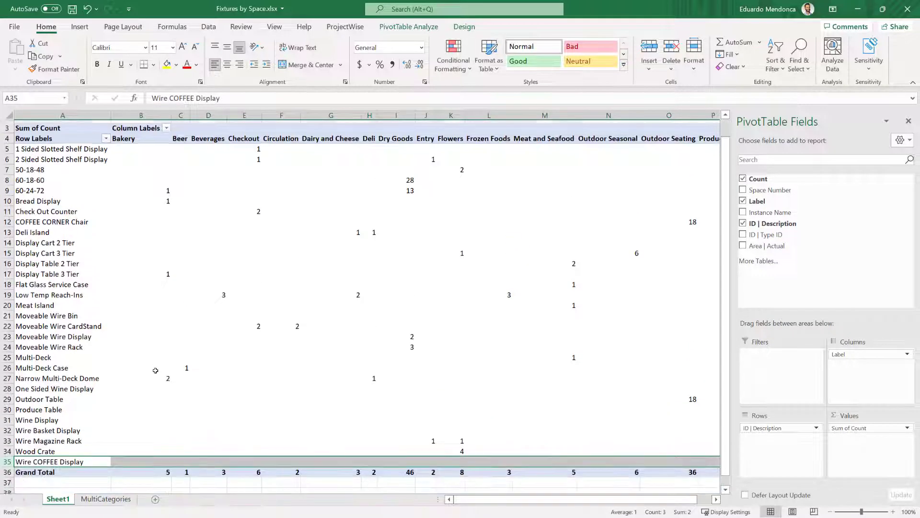
{"action": "scroll", "coordinate": [155, 370], "scroll_direction": "down", "scroll_amount": 1}
{"action": "left_click_drag", "start_coordinate": [618, 500], "coordinate": [637, 501]}
{"action": "scroll", "coordinate": [145, 299], "scroll_direction": "up", "scroll_amount": 1}
Filter the pivot columns to Bakery, Circulation, Dry Goods and Wine
{"action": "left_click", "coordinate": [208, 125]}
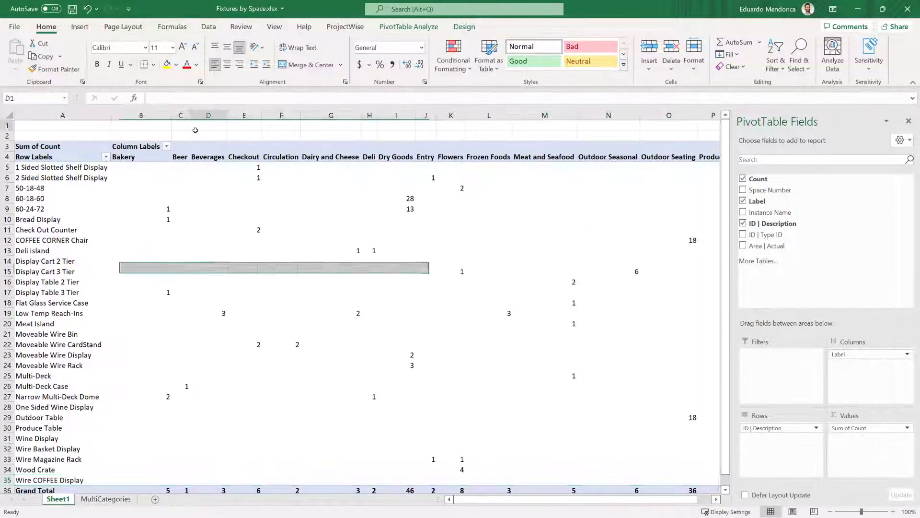
{"action": "left_click", "coordinate": [166, 146]}
{"action": "left_click", "coordinate": [55, 264]}
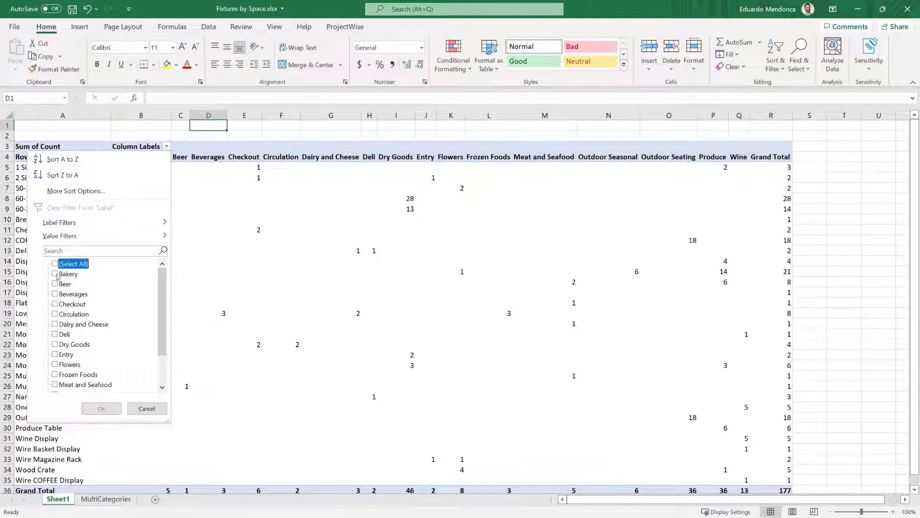
{"action": "left_click", "coordinate": [55, 275]}
{"action": "left_click", "coordinate": [55, 314]}
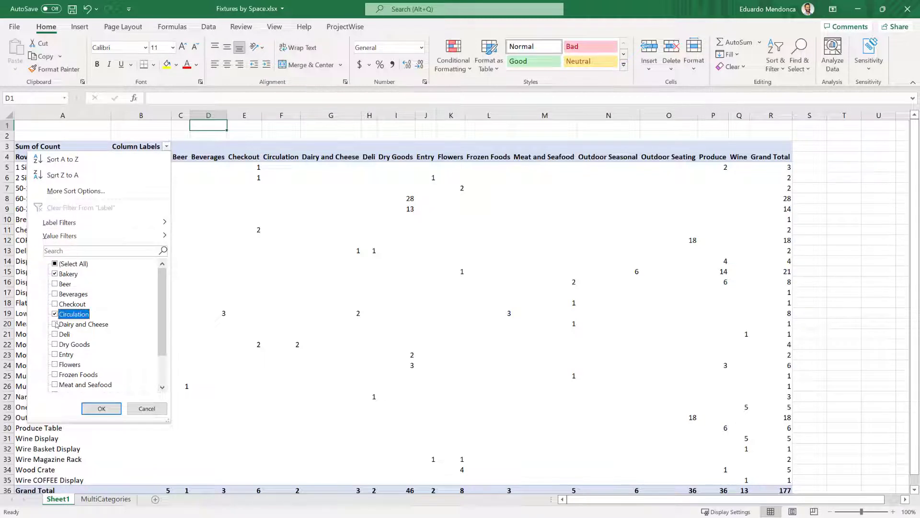
{"action": "left_click", "coordinate": [55, 345]}
{"action": "scroll", "coordinate": [58, 345], "scroll_direction": "down", "scroll_amount": 2}
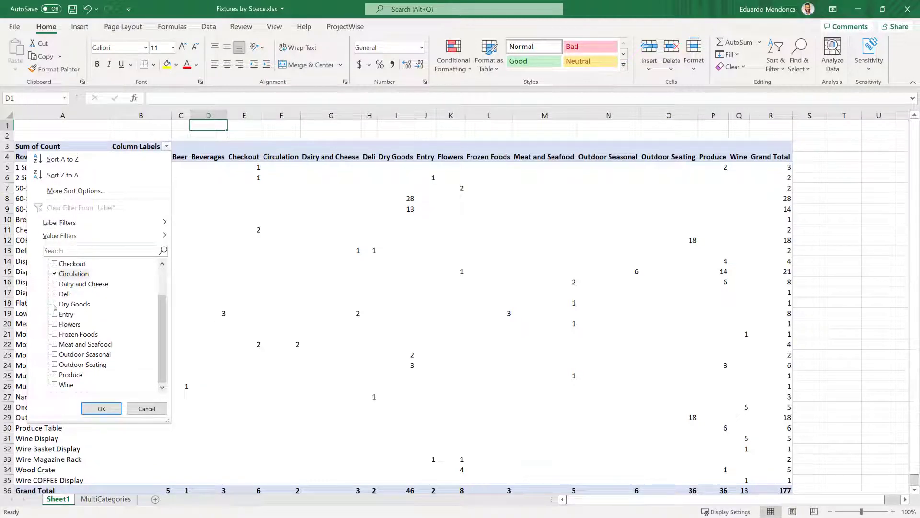
{"action": "left_click", "coordinate": [61, 385]}
{"action": "left_click", "coordinate": [101, 408]}
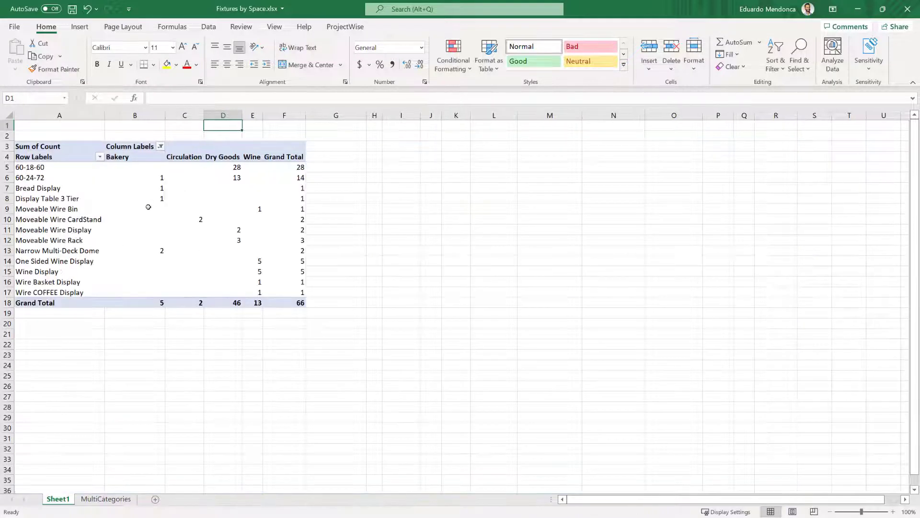
{"action": "left_click", "coordinate": [311, 357]}
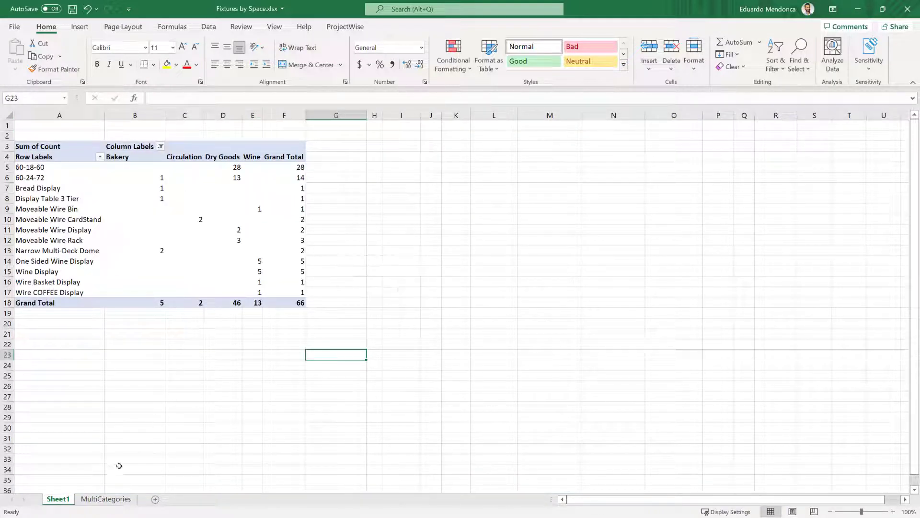
Return to the MultiCategories sheet and save the workbook
{"action": "left_click", "coordinate": [105, 499]}
{"action": "scroll", "coordinate": [290, 331], "scroll_direction": "up", "scroll_amount": 1}
{"action": "scroll", "coordinate": [290, 331], "scroll_direction": "up", "scroll_amount": 4}
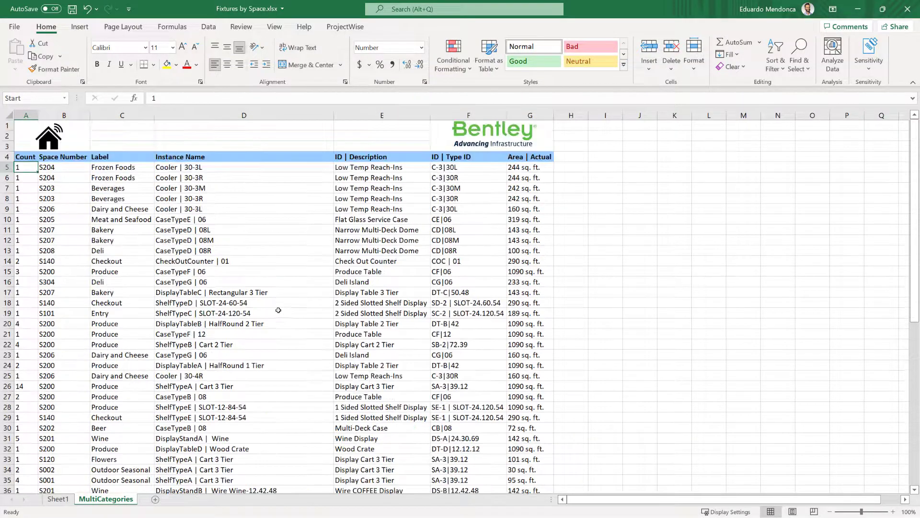
{"action": "left_click", "coordinate": [73, 9]}
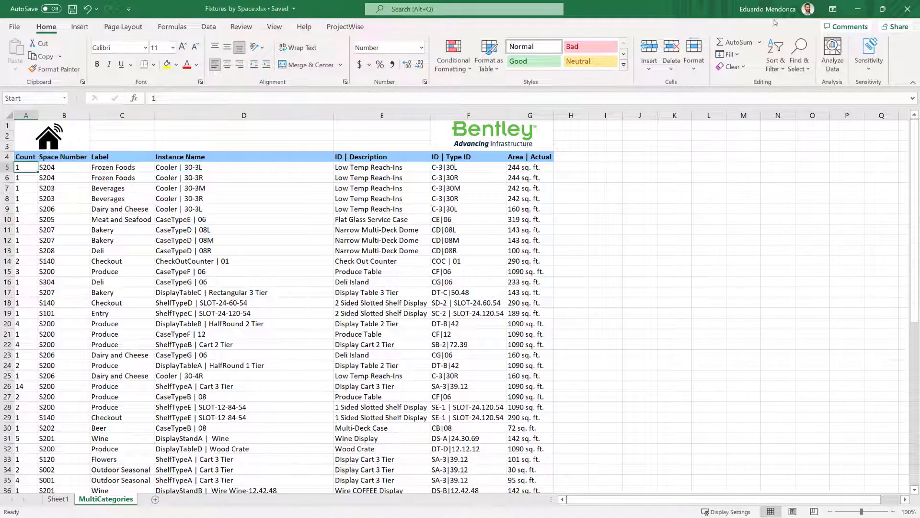
{"action": "left_click", "coordinate": [907, 9]}
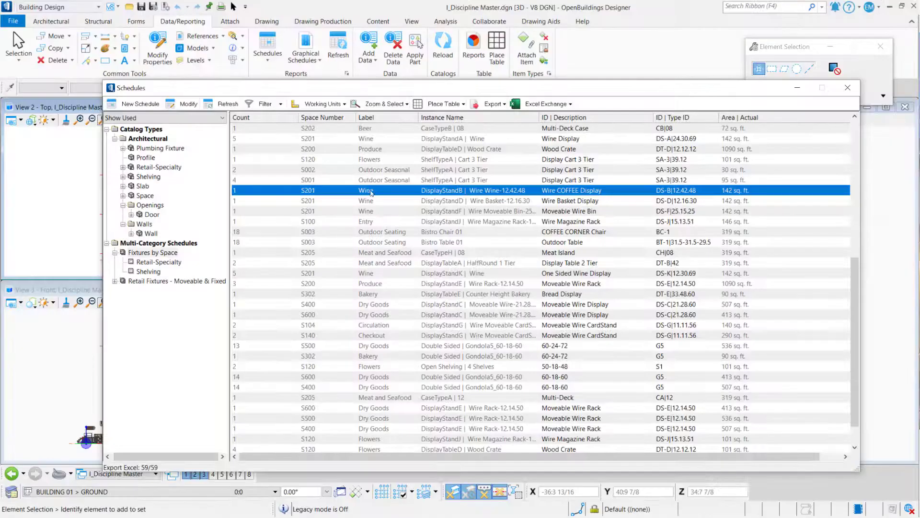